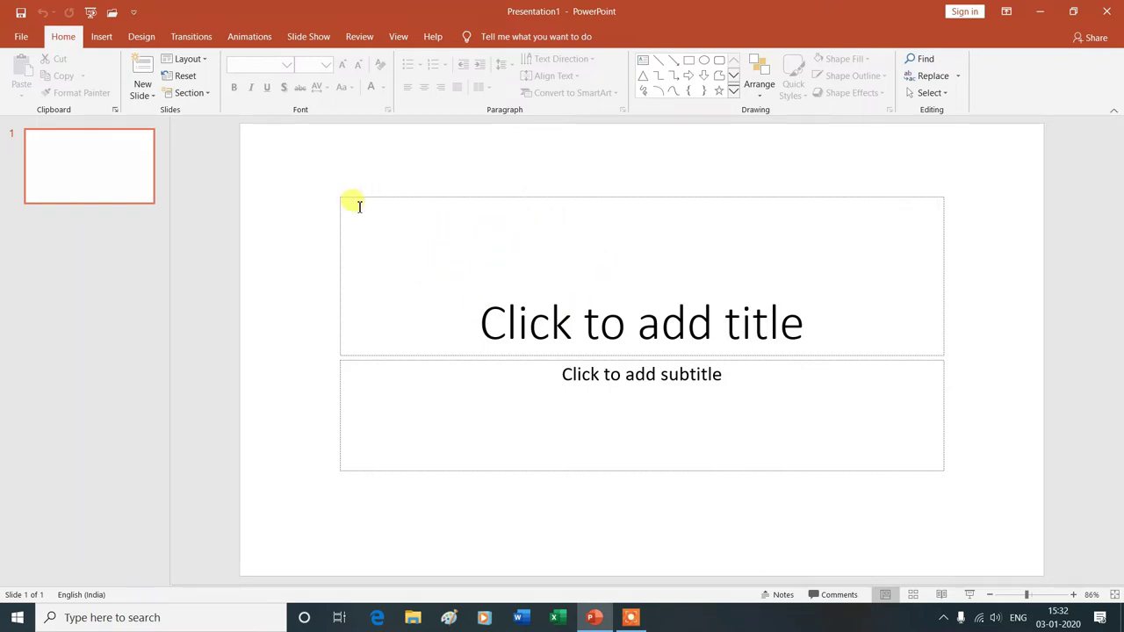
- Switch the first slide to the Blank layout, leaving the Insert commands showing
{"action": "left_click", "coordinate": [205, 61]}
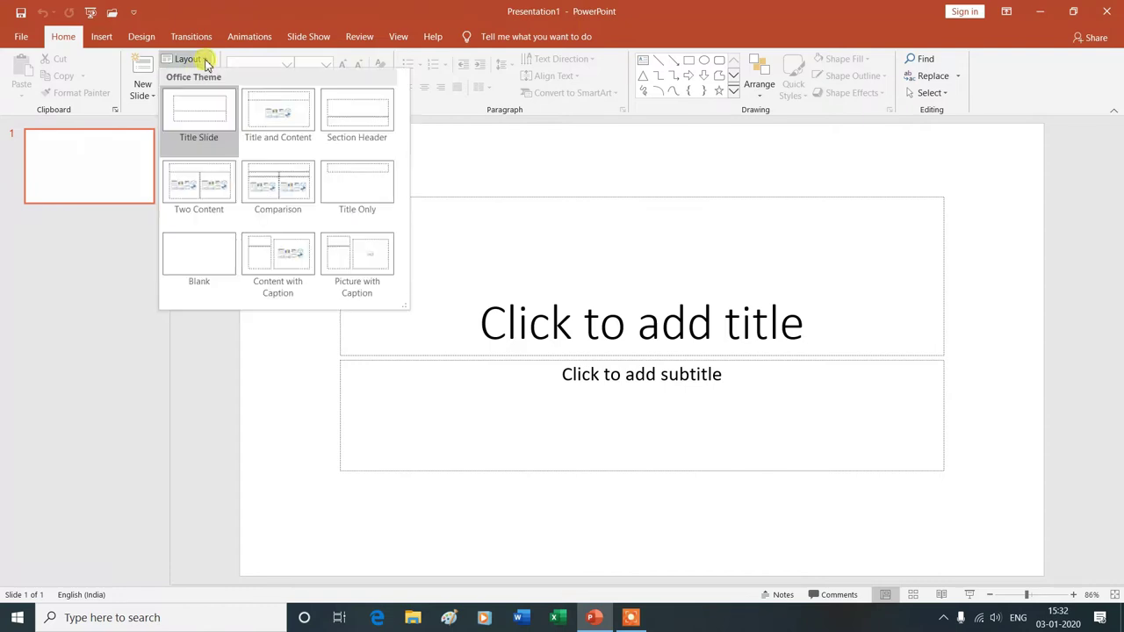
{"action": "left_click", "coordinate": [200, 257]}
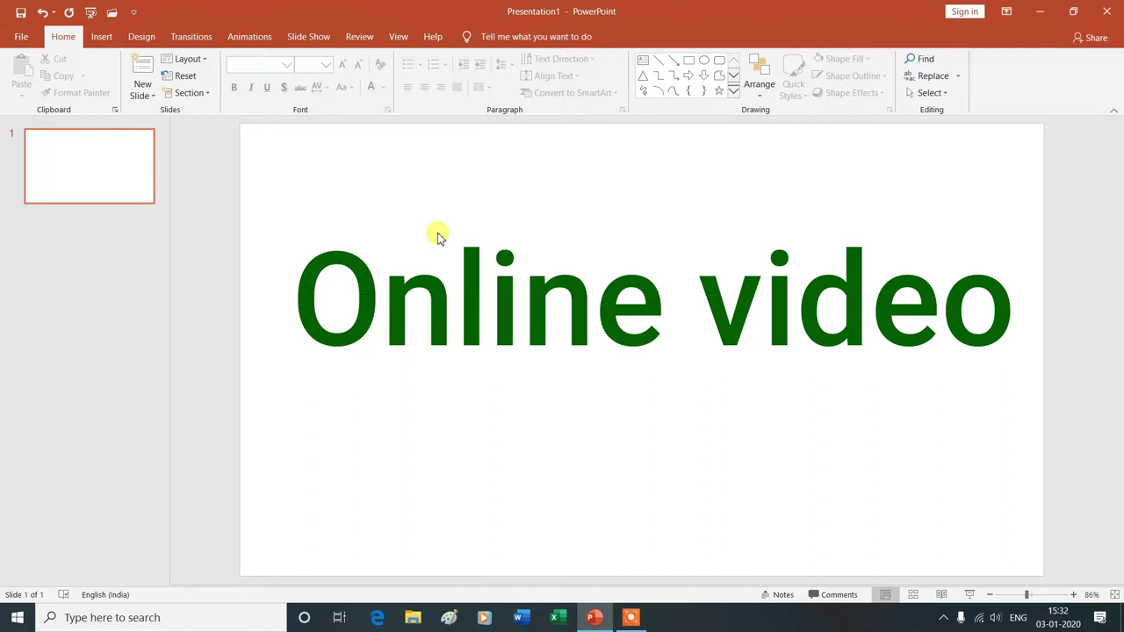
{"action": "left_click", "coordinate": [112, 46]}
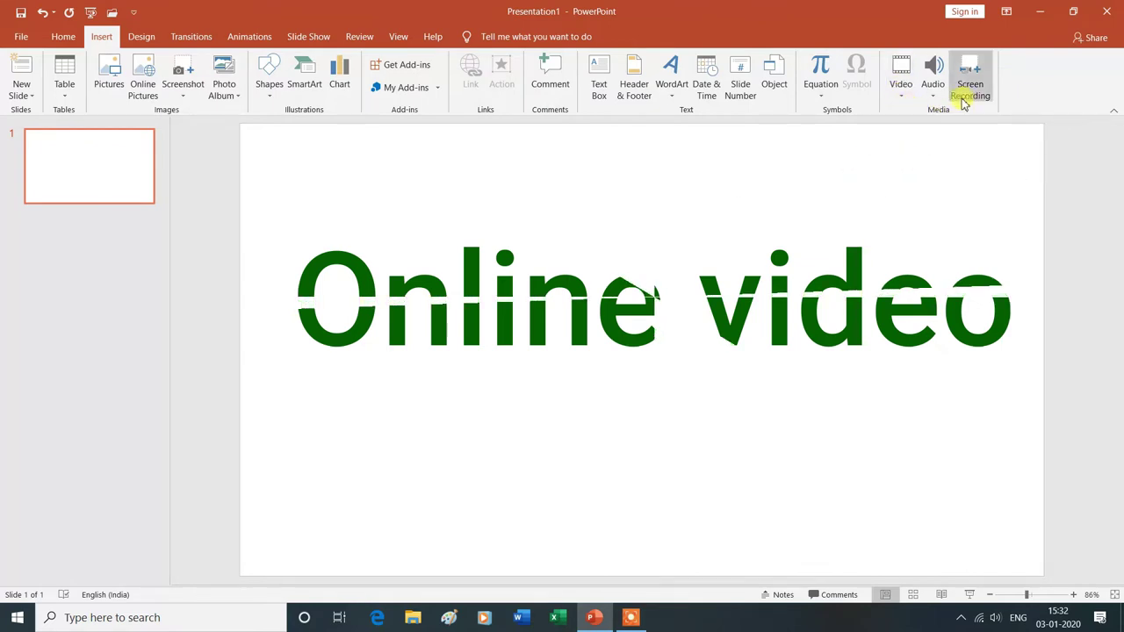
- Preview the Online Video dialog from Insert > Video, close it, and minimise PowerPoint
{"action": "left_click", "coordinate": [904, 99]}
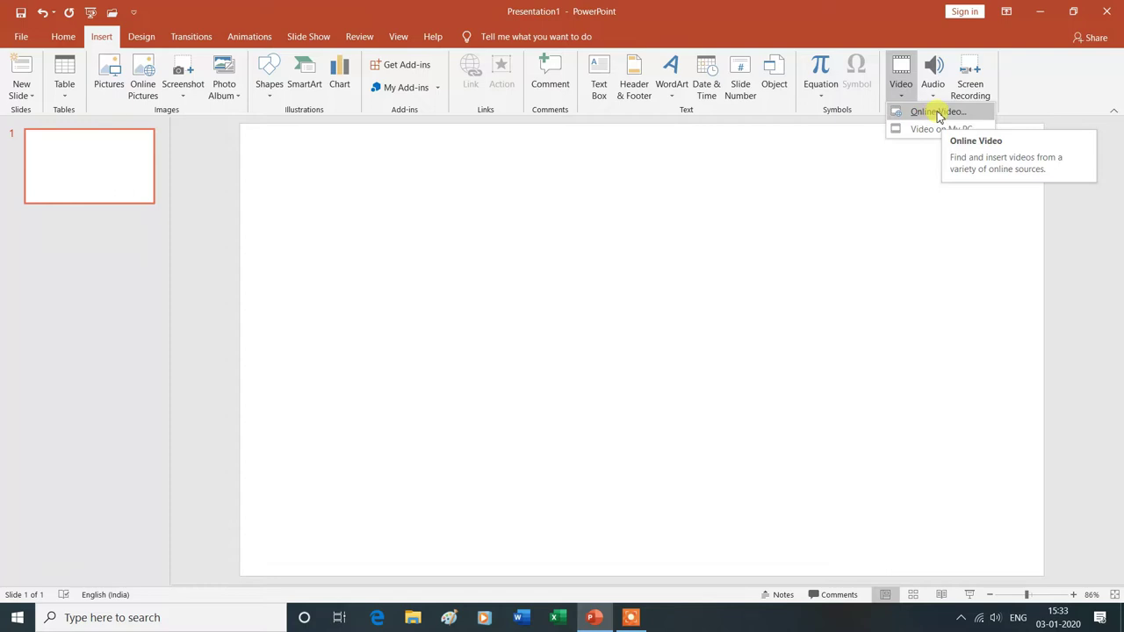
{"action": "left_click", "coordinate": [938, 112]}
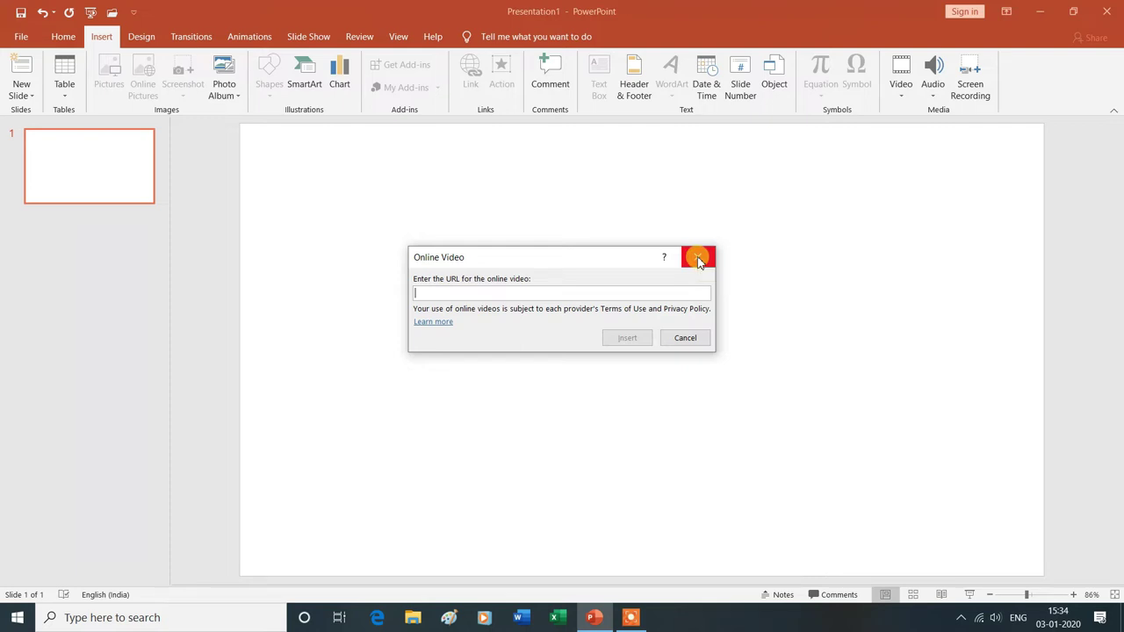
{"action": "left_click", "coordinate": [699, 260]}
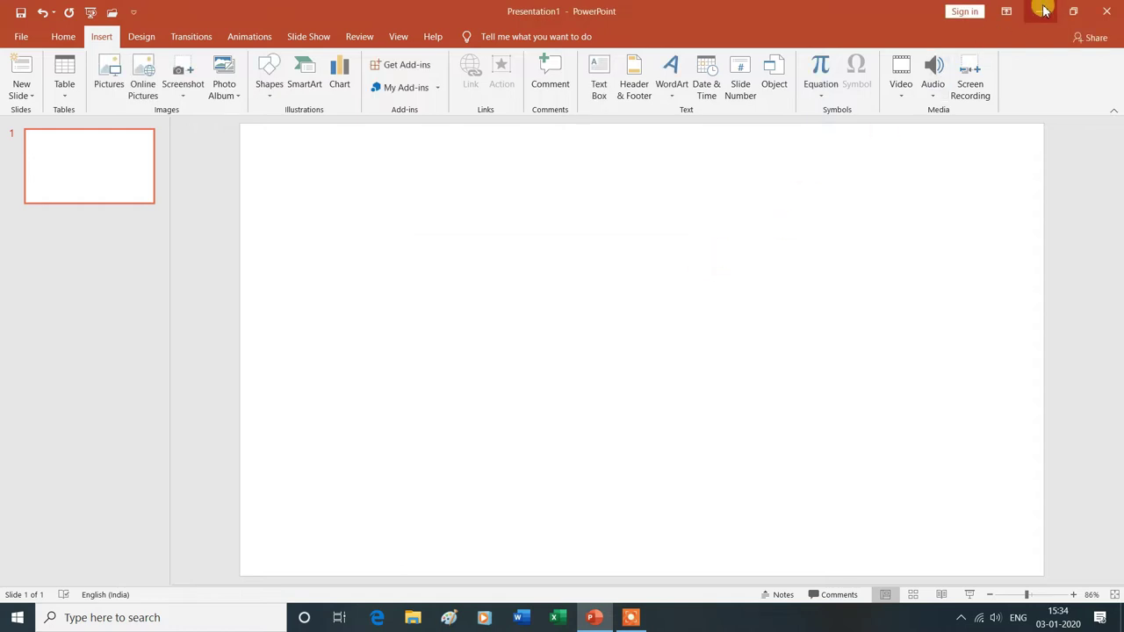
{"action": "left_click", "coordinate": [1042, 10]}
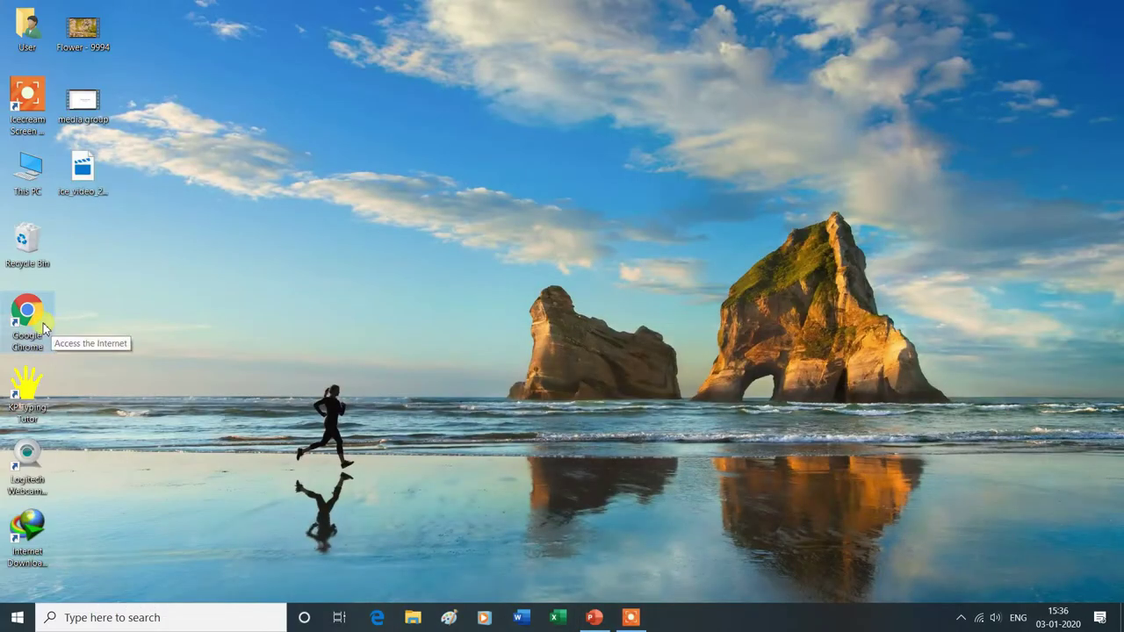
- In Chrome, search 'ysgyan tech.com' and open the Symbols Group in Insert Tab YouTube video
{"action": "double_click", "coordinate": [39, 325]}
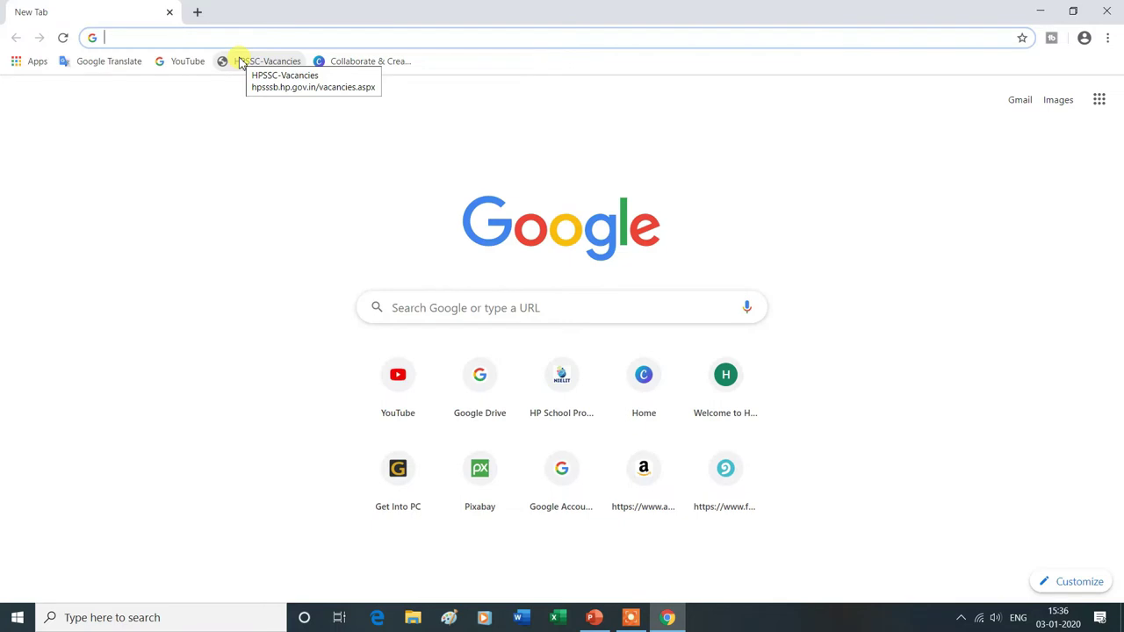
{"action": "type", "text": "ysgyan tech."}
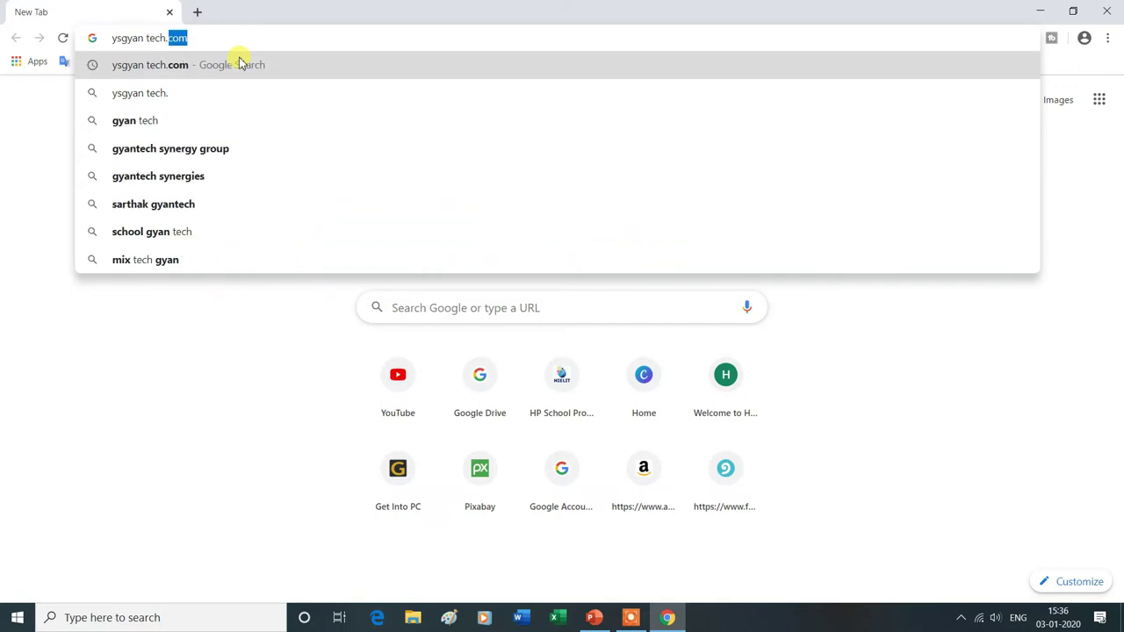
{"action": "type", "text": "com"}
{"action": "left_click", "coordinate": [238, 64]}
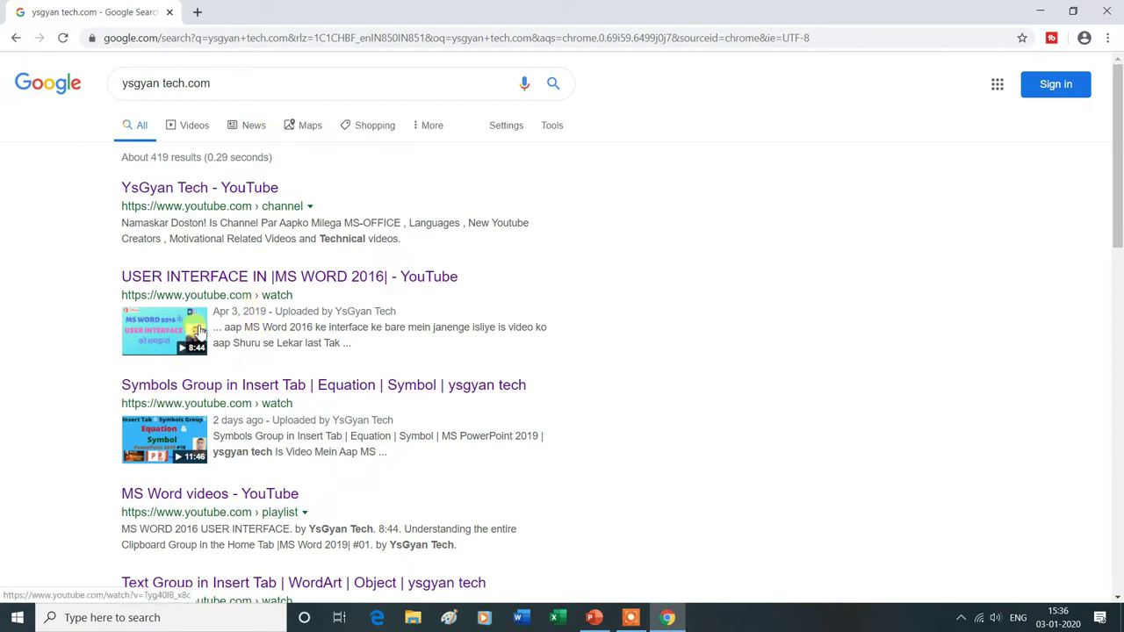
{"action": "scroll", "coordinate": [236, 446], "scroll_direction": "down", "scroll_amount": 3}
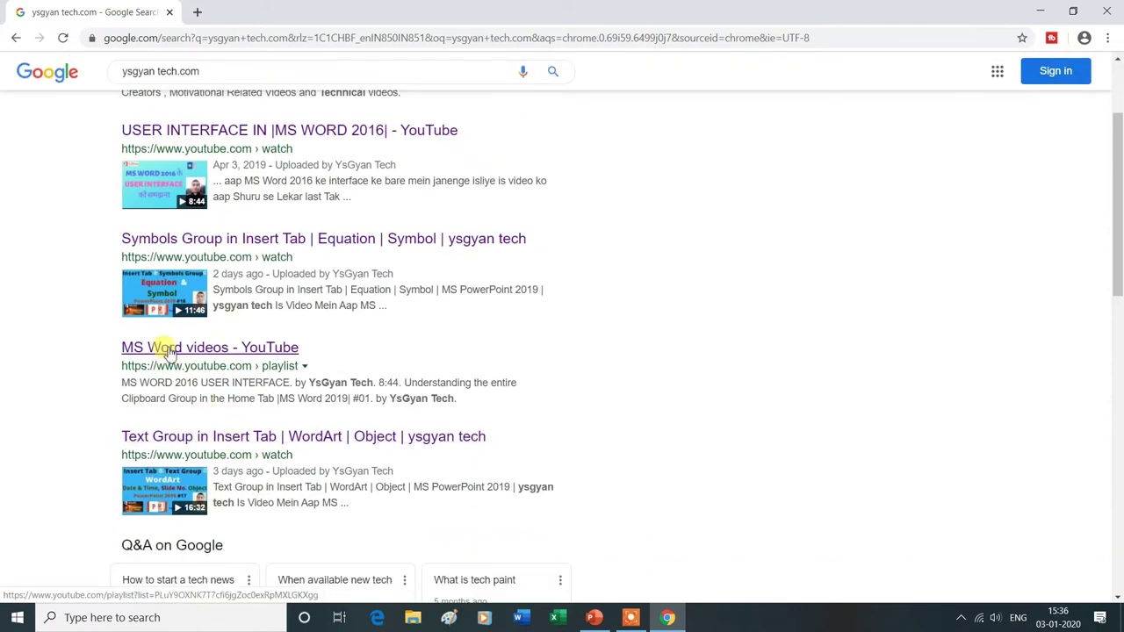
{"action": "left_click", "coordinate": [173, 295]}
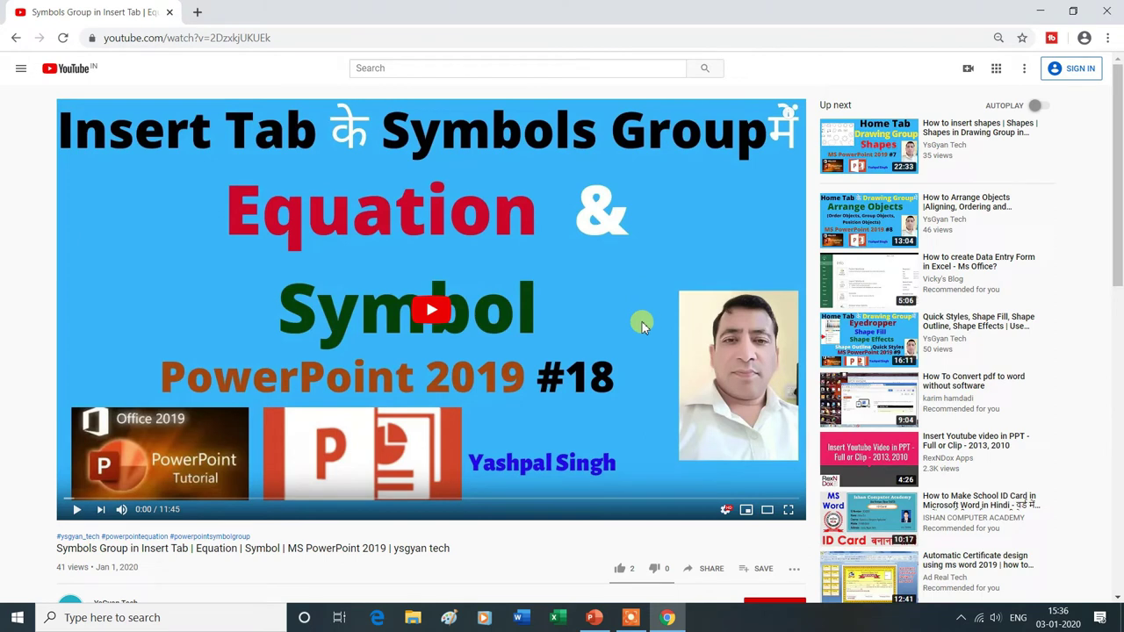
- Copy the Symbols Group video's URL, minimise Chrome, and bring PowerPoint back
{"action": "right_click", "coordinate": [667, 219]}
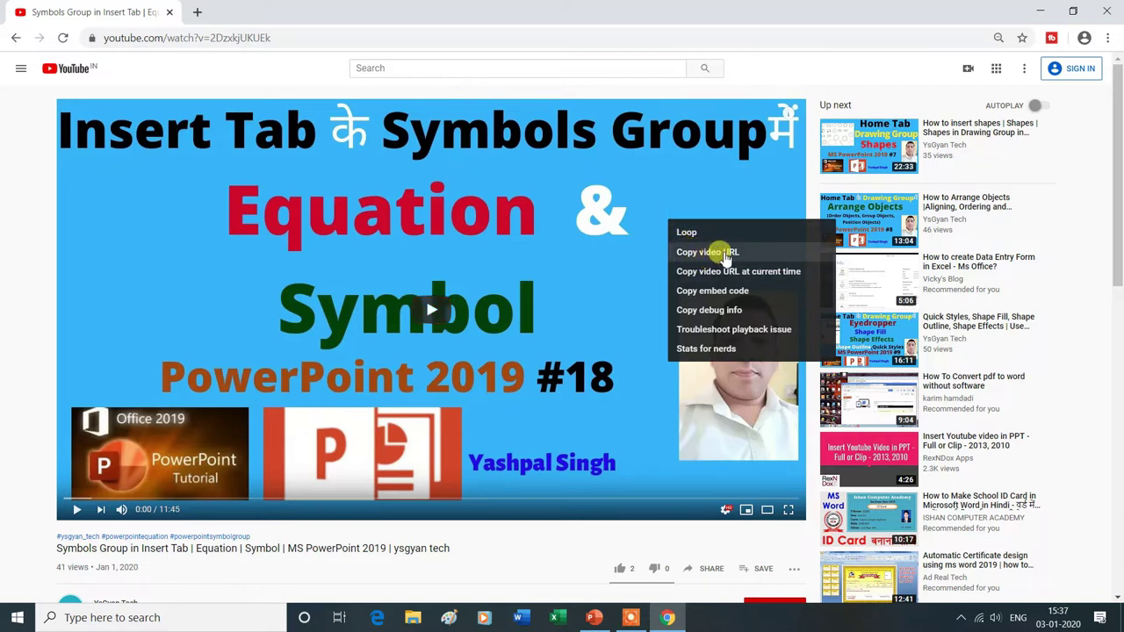
{"action": "left_click", "coordinate": [727, 257]}
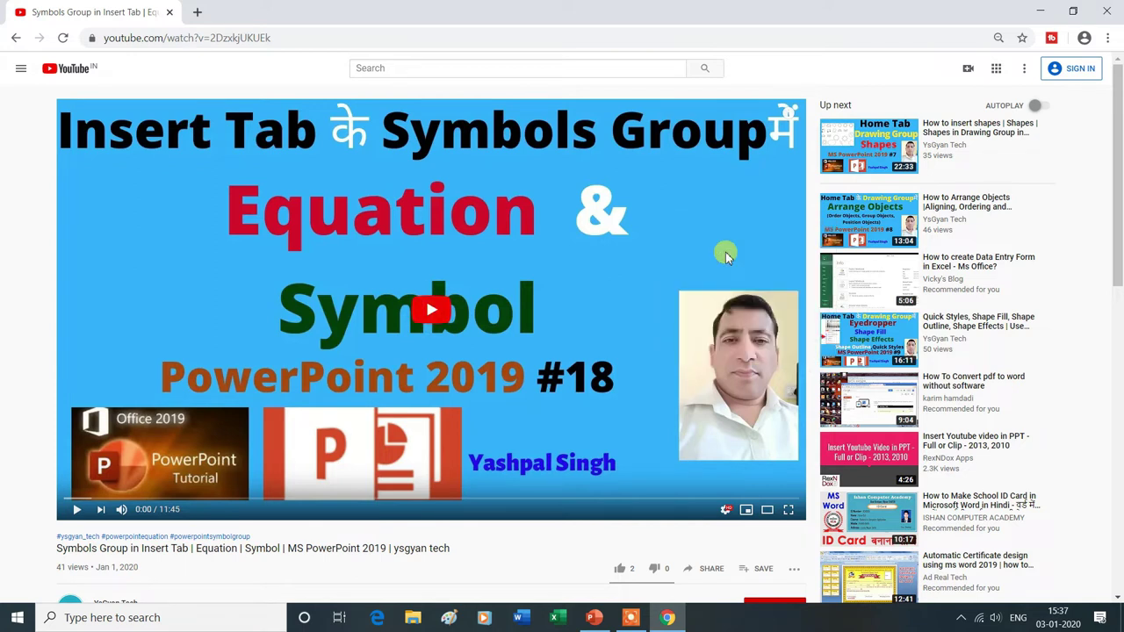
{"action": "left_click", "coordinate": [1037, 10]}
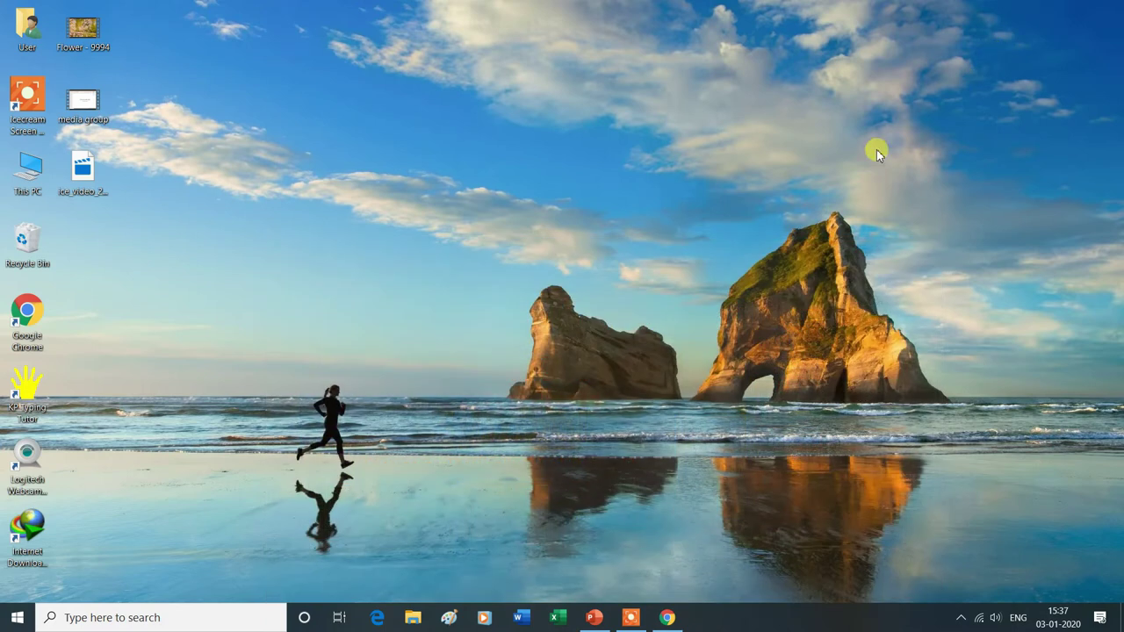
{"action": "left_click", "coordinate": [596, 617]}
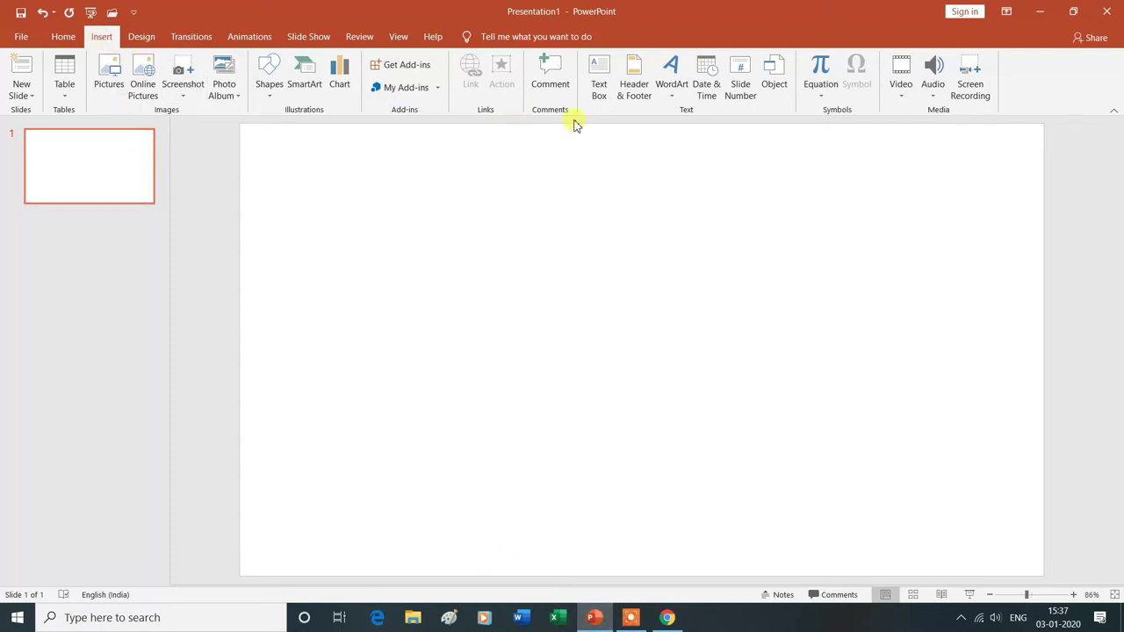
- Paste the Symbols Group link into Online Video, insert it on the slide, and widen its frame
{"action": "left_click", "coordinate": [902, 99]}
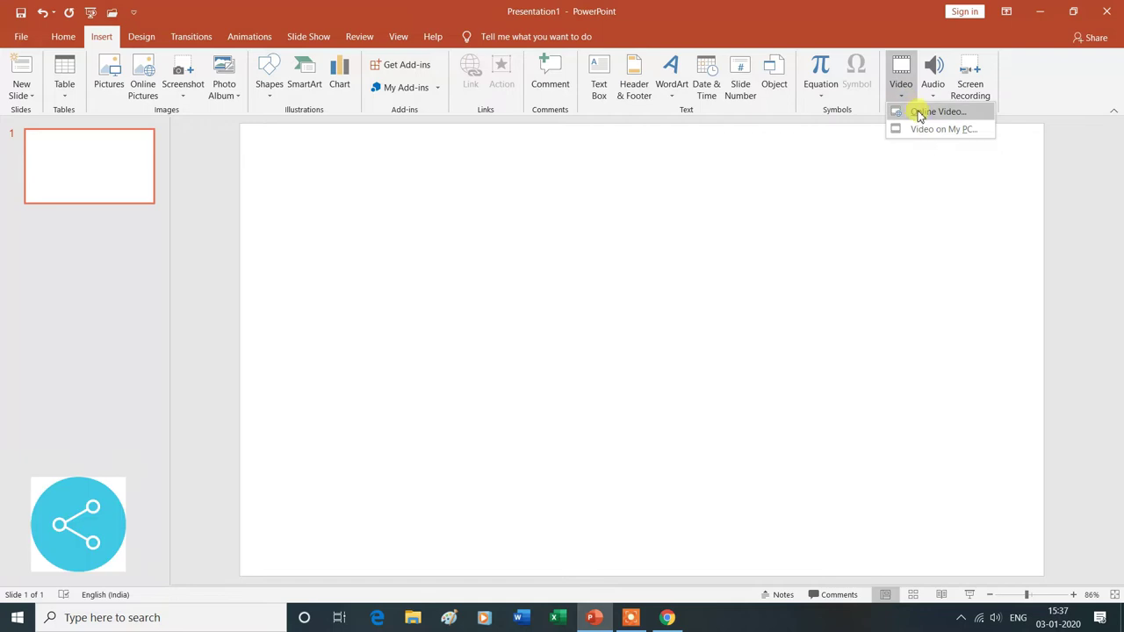
{"action": "left_click", "coordinate": [921, 110]}
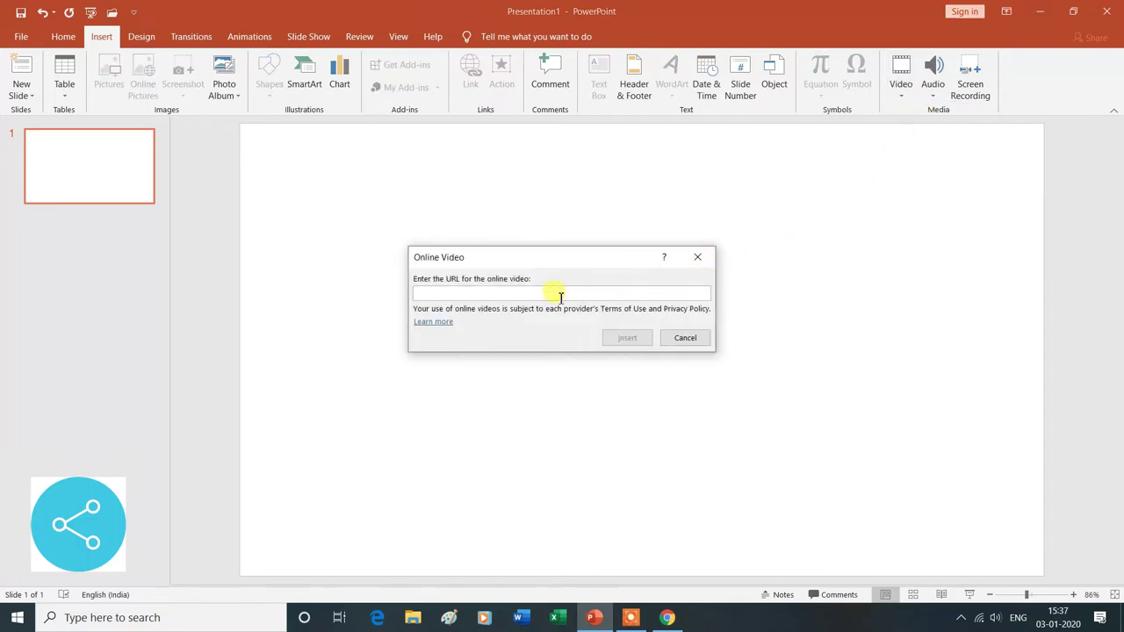
{"action": "right_click", "coordinate": [448, 296]}
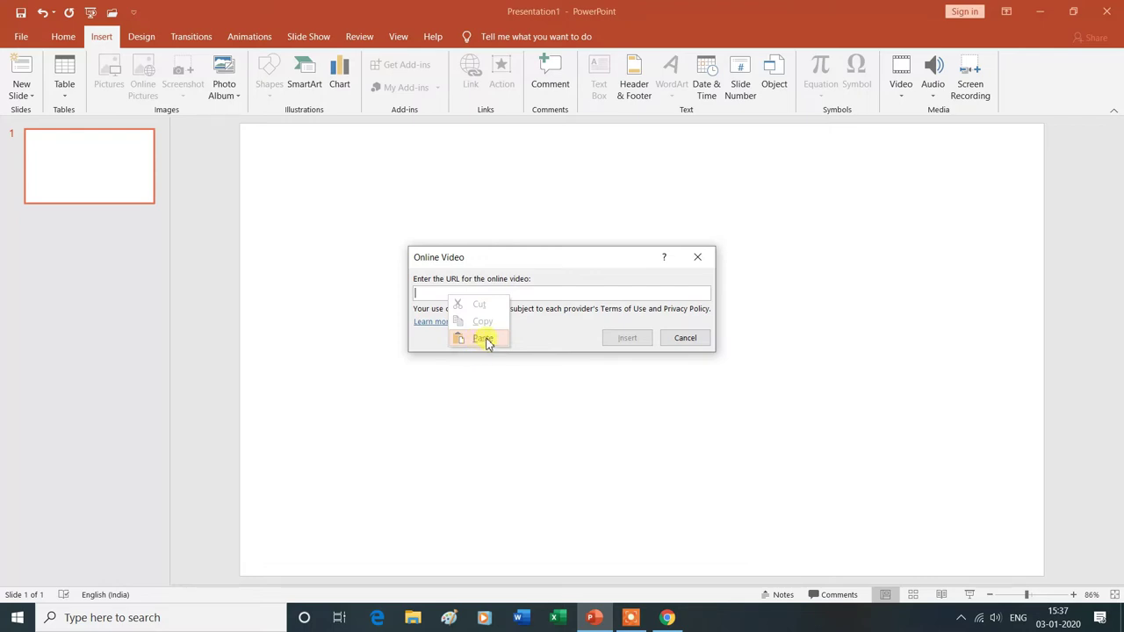
{"action": "left_click", "coordinate": [481, 341]}
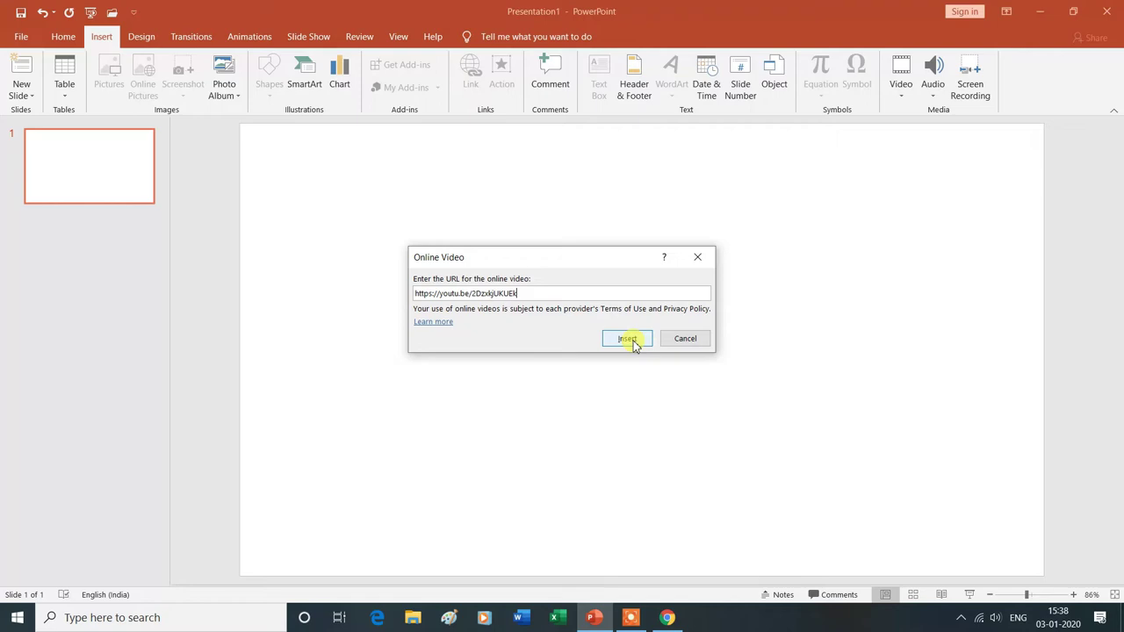
{"action": "left_click", "coordinate": [627, 339]}
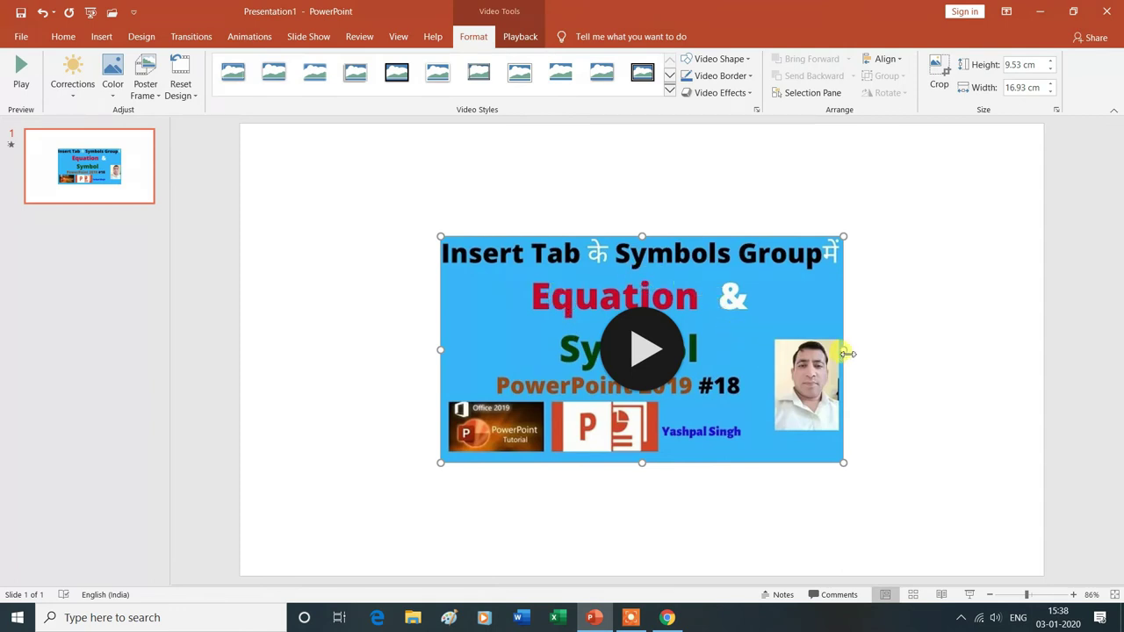
{"action": "left_click_drag", "start_coordinate": [844, 351], "coordinate": [941, 350]}
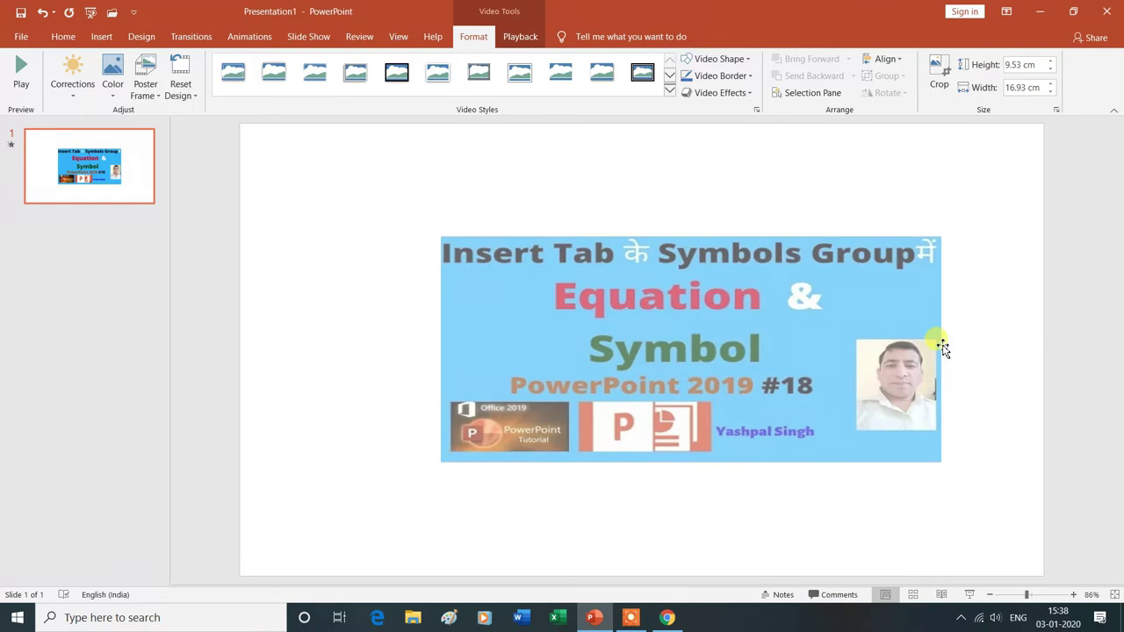
- Stretch the video frame to 25.62 × 13.81 cm and start it playing
{"action": "left_click_drag", "start_coordinate": [441, 350], "coordinate": [333, 349]}
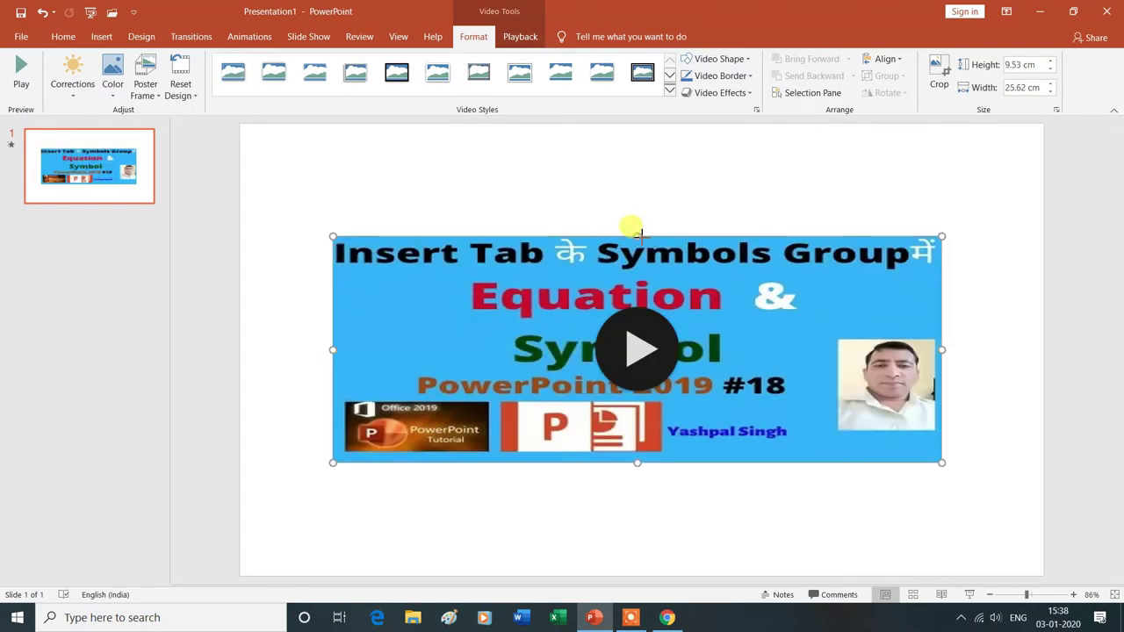
{"action": "left_click_drag", "start_coordinate": [636, 237], "coordinate": [639, 189]}
{"action": "left_click_drag", "start_coordinate": [638, 461], "coordinate": [637, 516]}
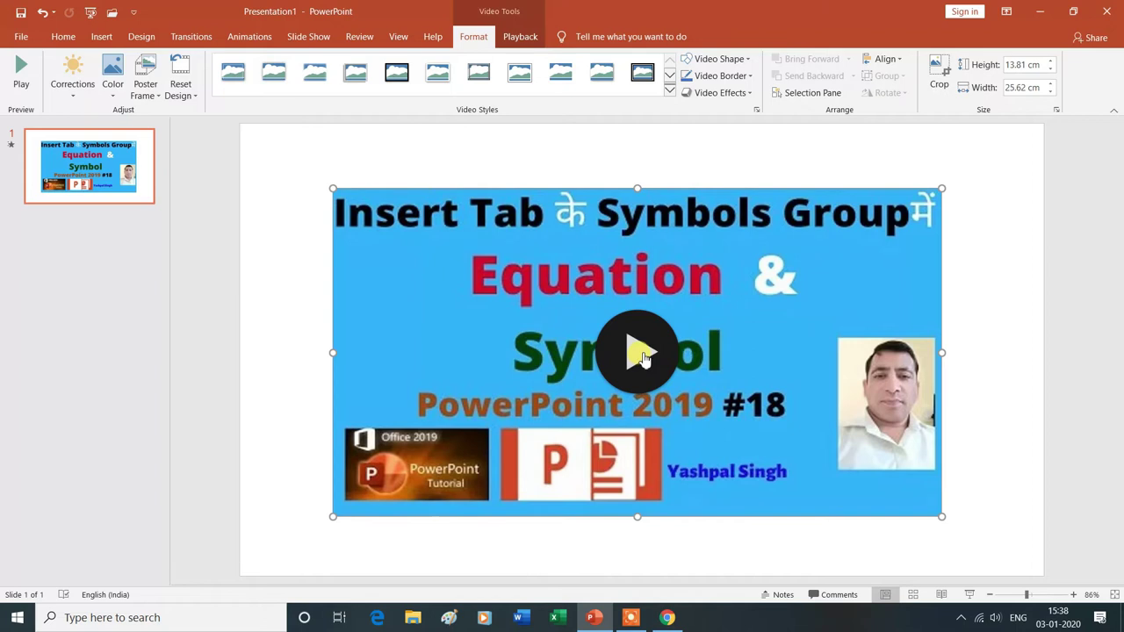
{"action": "left_click", "coordinate": [642, 356]}
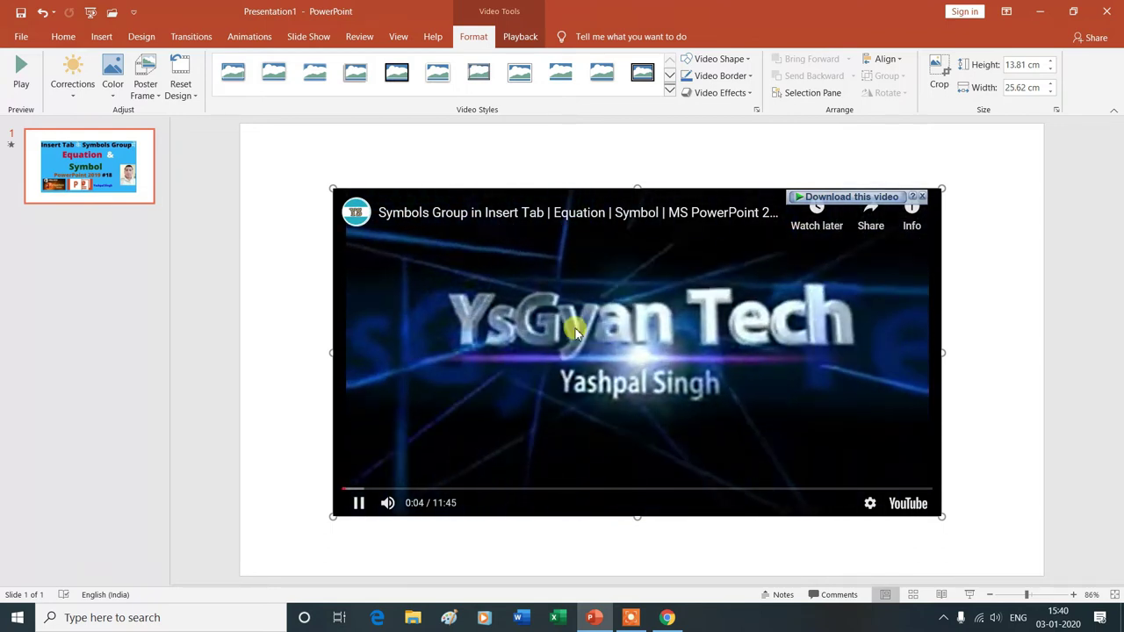
{"action": "left_click", "coordinate": [360, 507]}
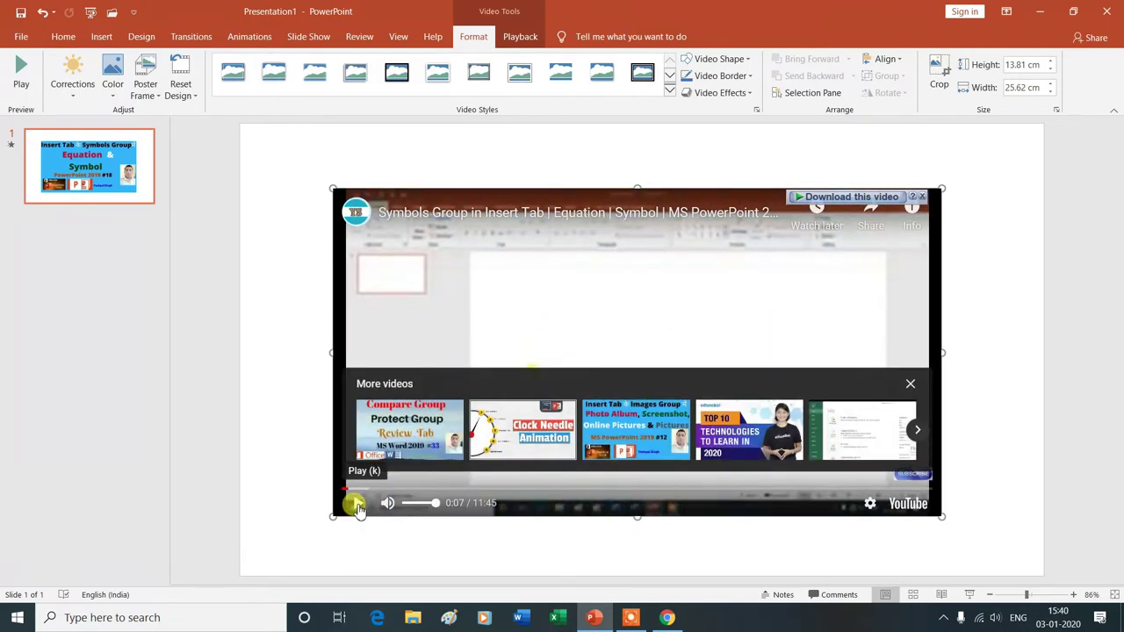
{"action": "left_click", "coordinate": [969, 597]}
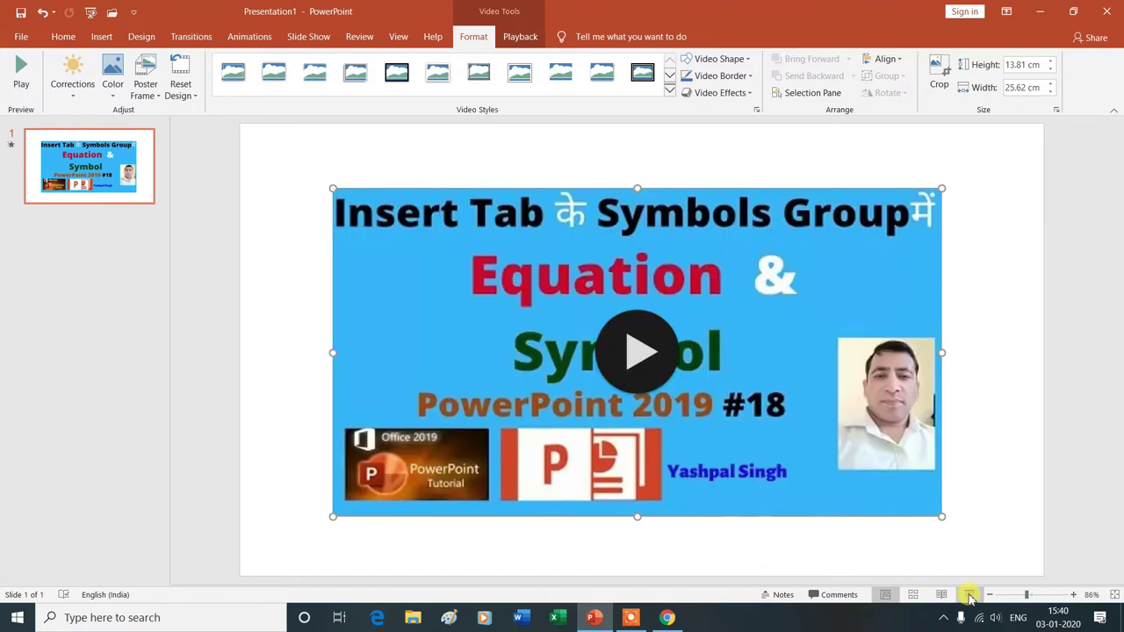
{"action": "left_click", "coordinate": [969, 596]}
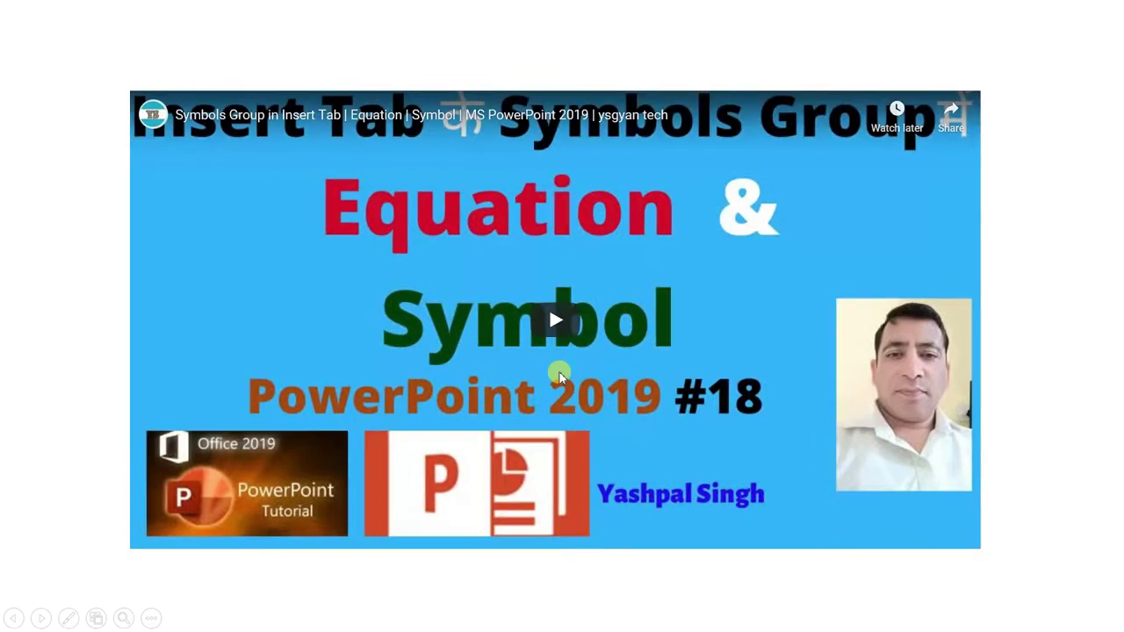
{"action": "left_click", "coordinate": [553, 360]}
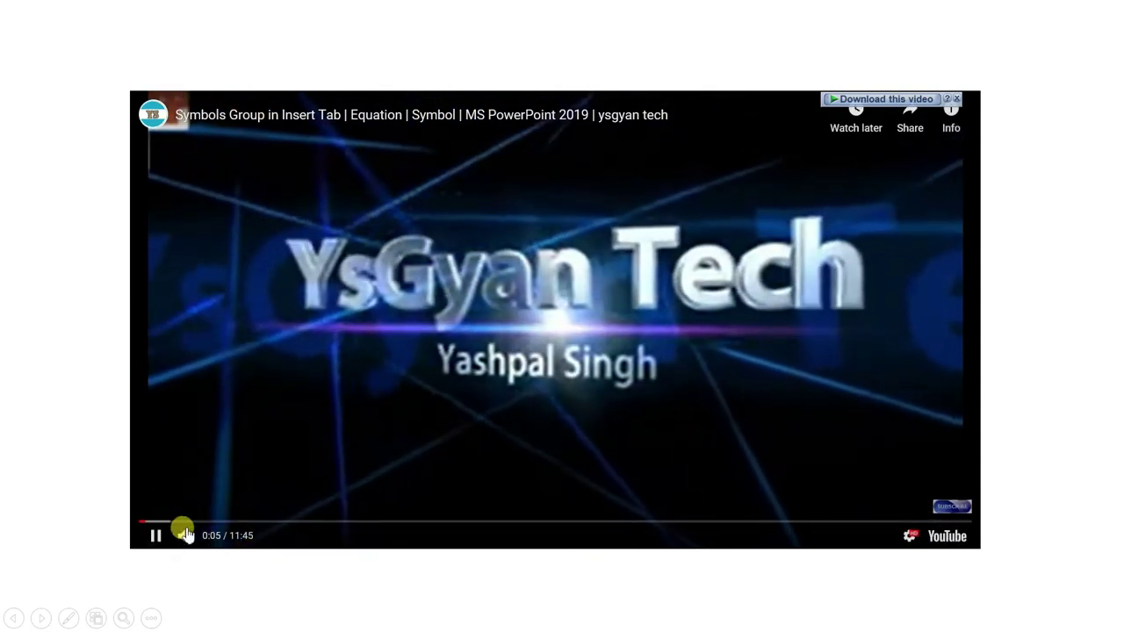
{"action": "left_click", "coordinate": [155, 538]}
{"action": "key", "text": "Escape"}
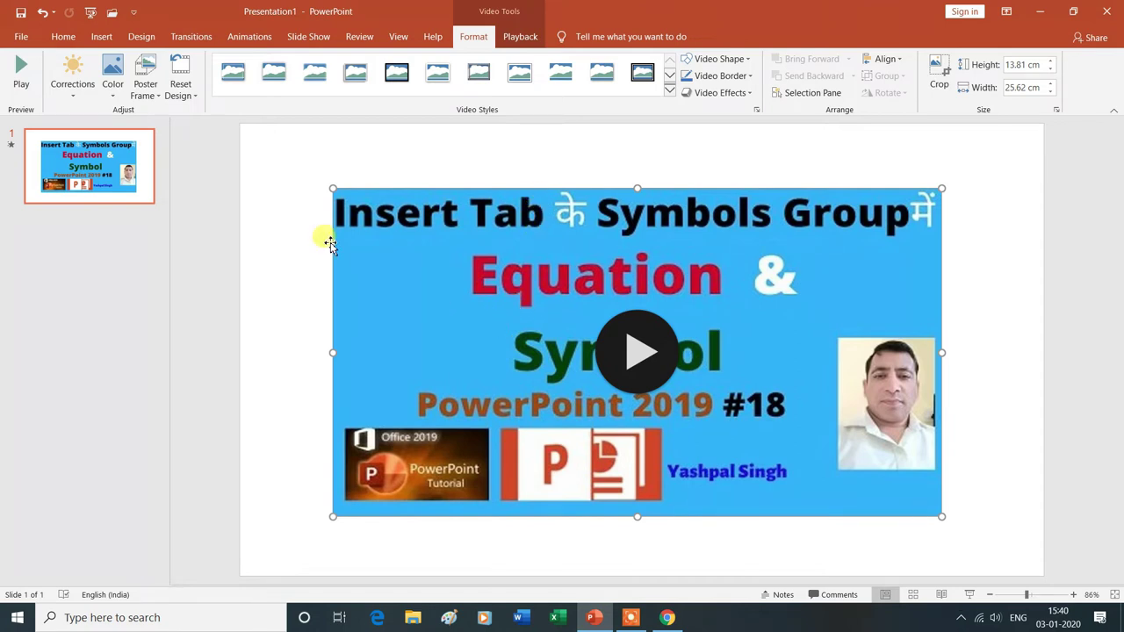
- Add a Blank-layout second slide and minimise PowerPoint to the desktop
{"action": "left_click", "coordinate": [65, 39]}
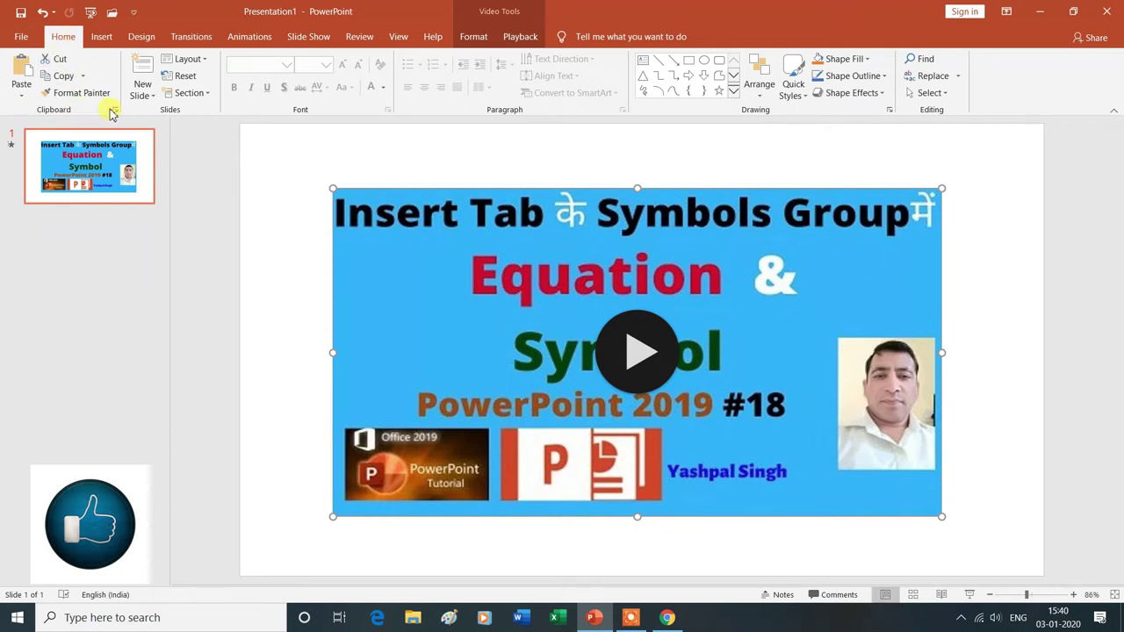
{"action": "left_click", "coordinate": [150, 102]}
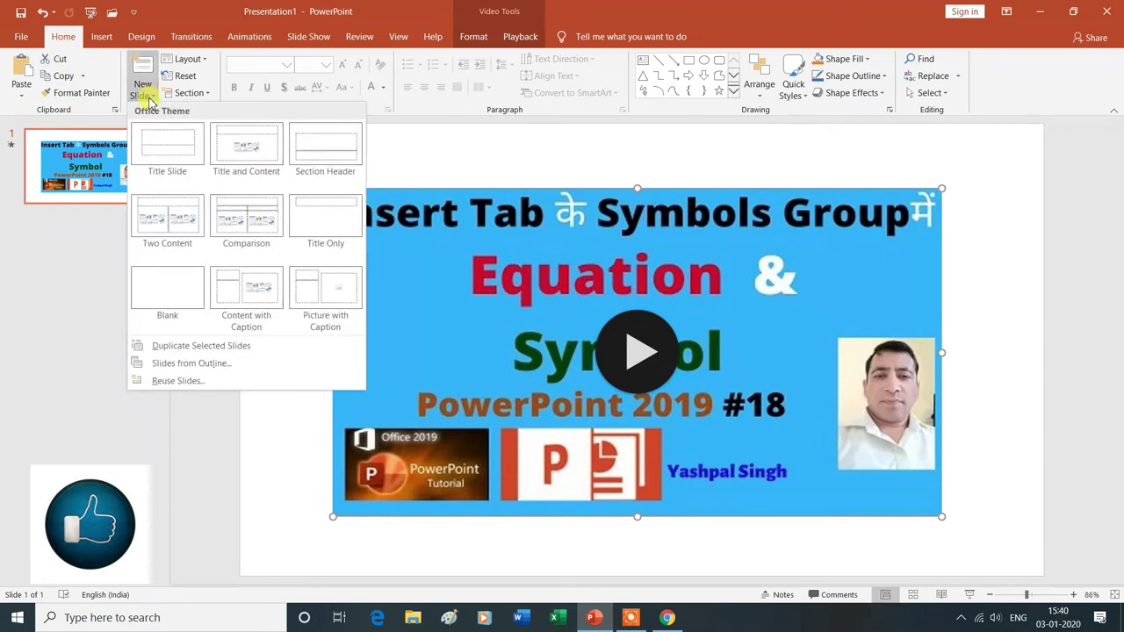
{"action": "left_click", "coordinate": [176, 287]}
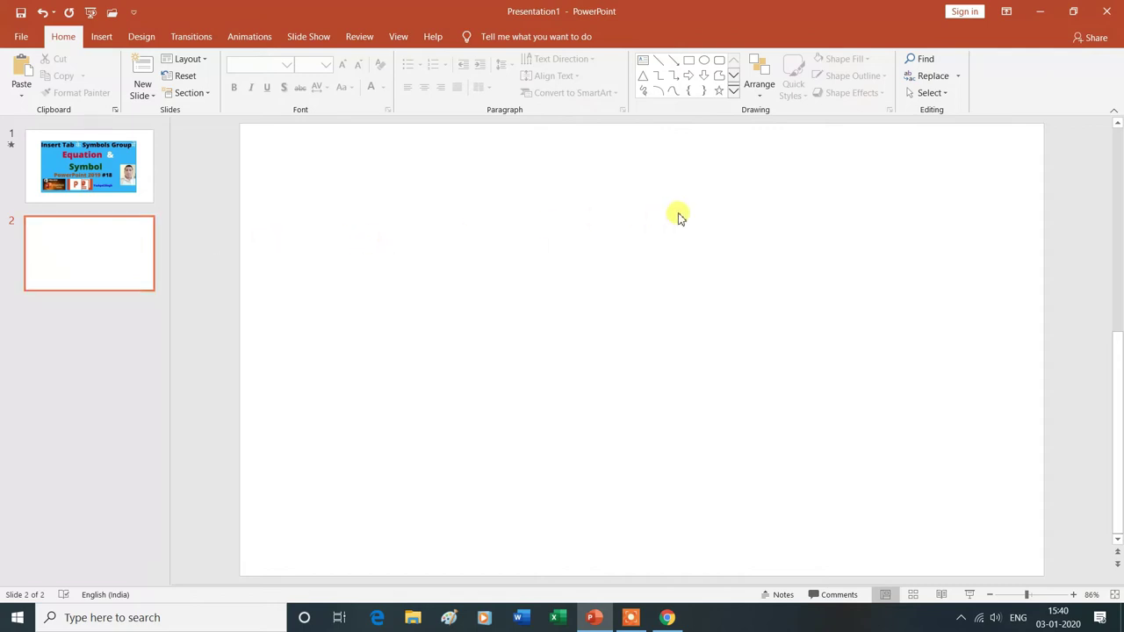
{"action": "left_click", "coordinate": [1039, 13]}
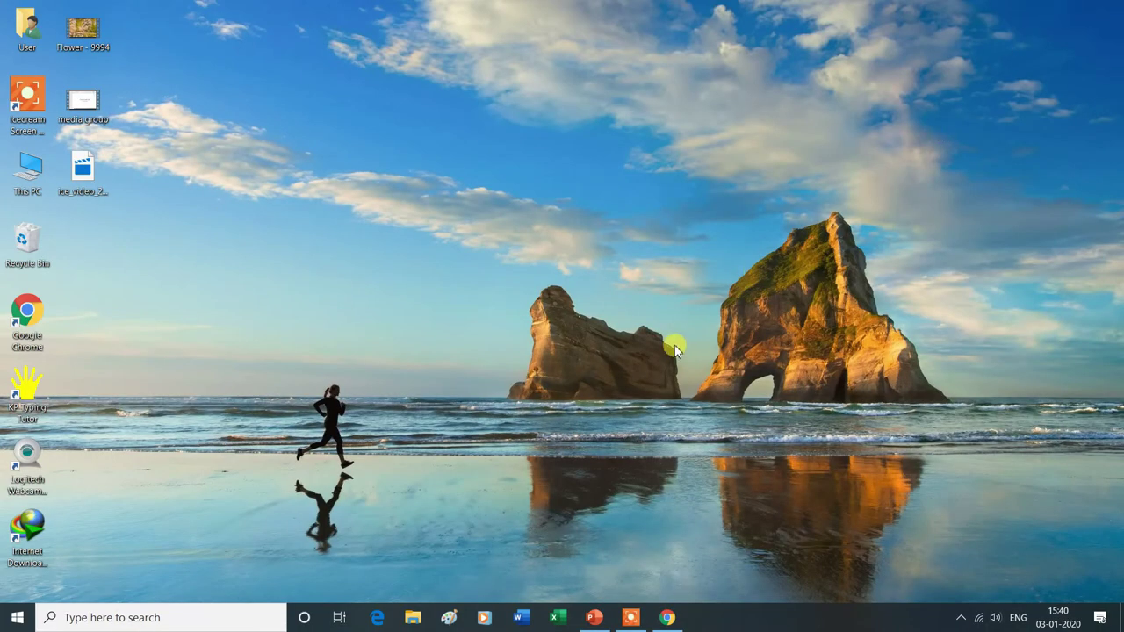
- Restore Chrome, return to the search results, and open the Text Group in Insert Tab video
{"action": "left_click", "coordinate": [667, 620]}
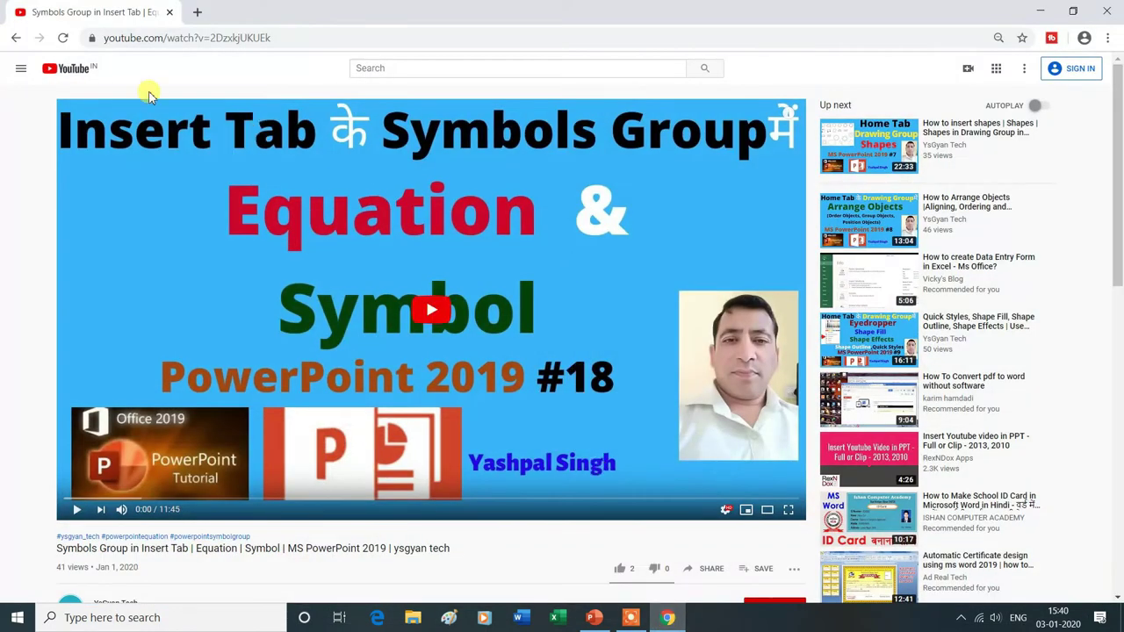
{"action": "left_click", "coordinate": [17, 39]}
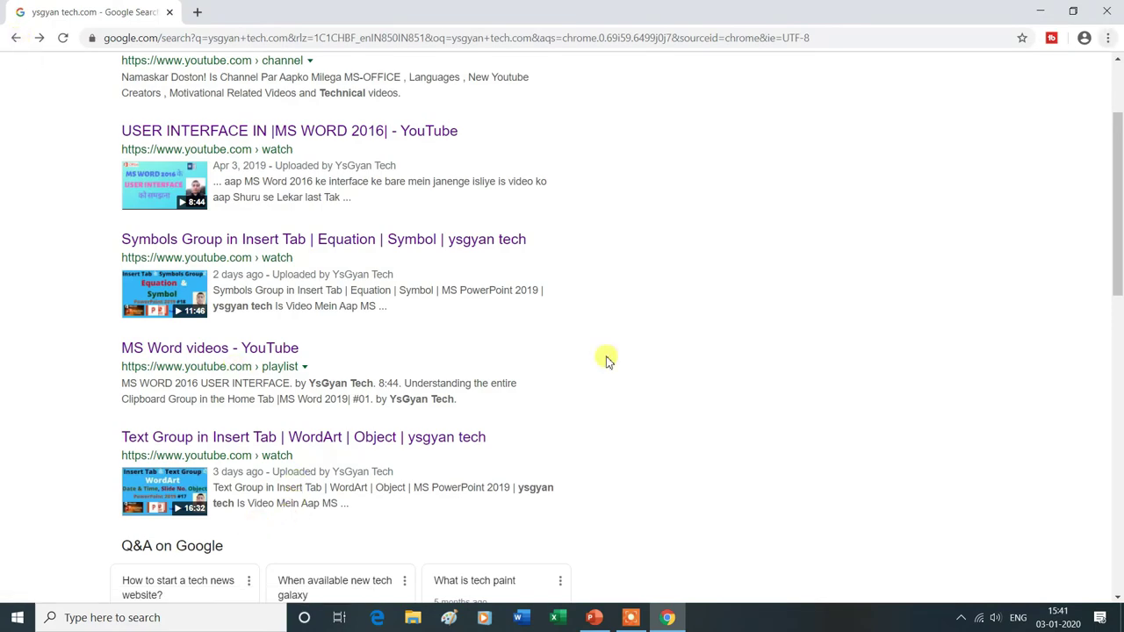
{"action": "left_click", "coordinate": [171, 489]}
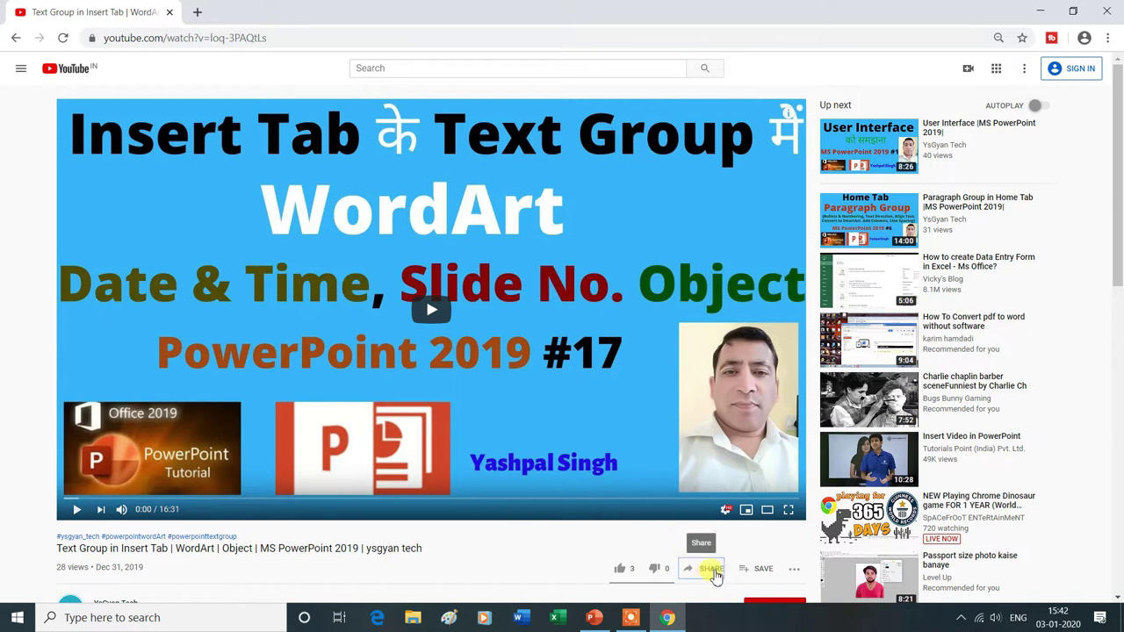
- Copy the video's embed code from Share > Embed, then switch back to PowerPoint
{"action": "left_click", "coordinate": [712, 570]}
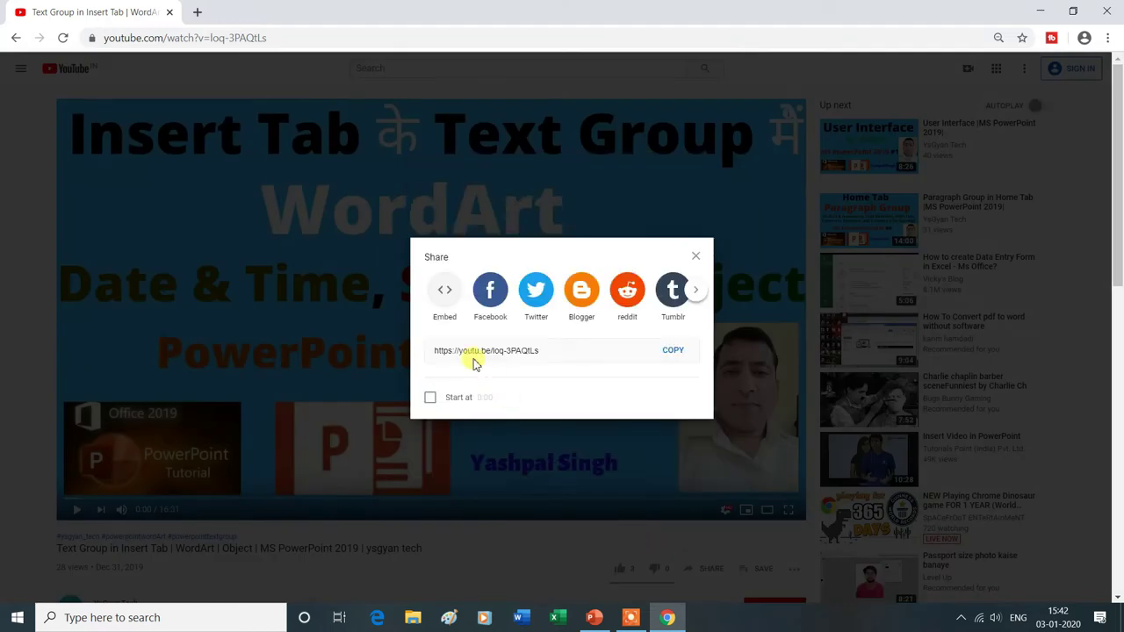
{"action": "left_click", "coordinate": [445, 293]}
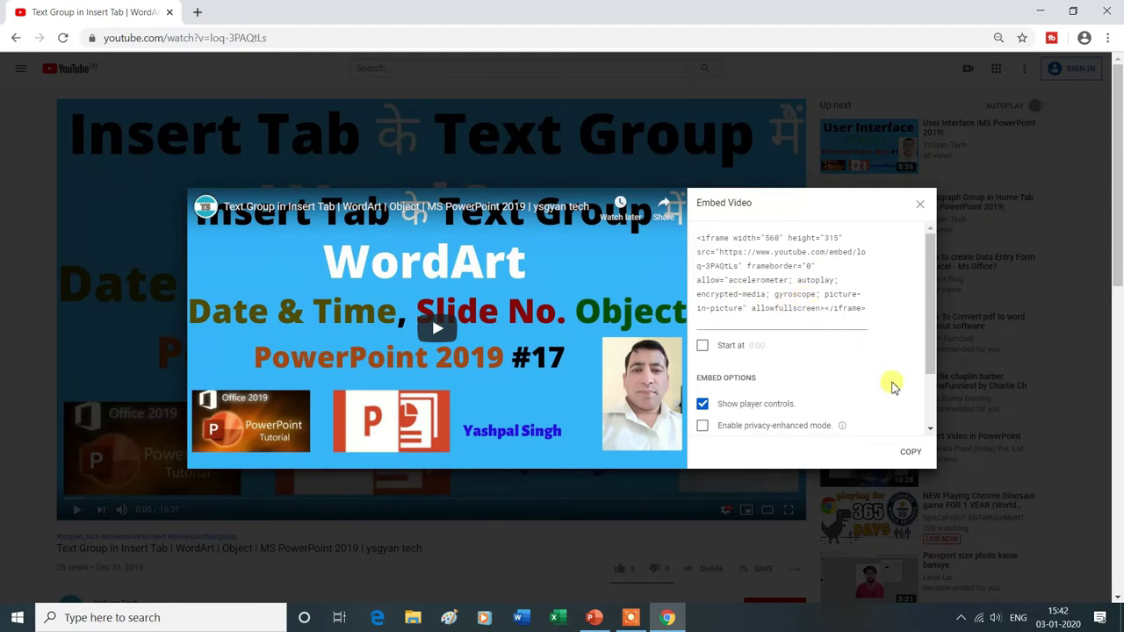
{"action": "left_click", "coordinate": [913, 458]}
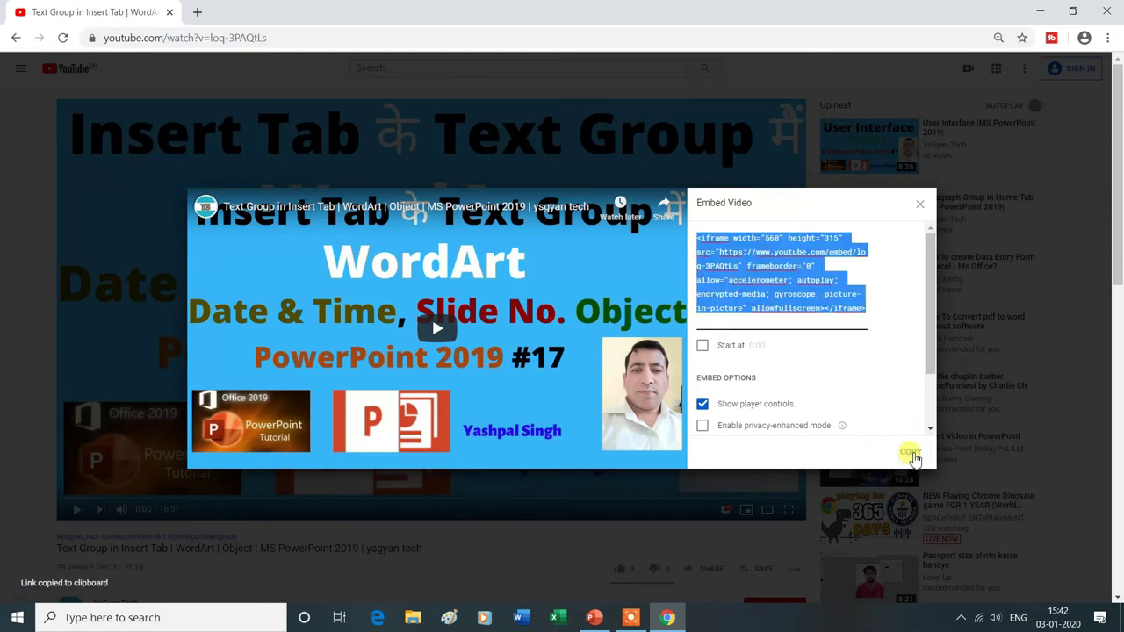
{"action": "left_click", "coordinate": [1043, 13]}
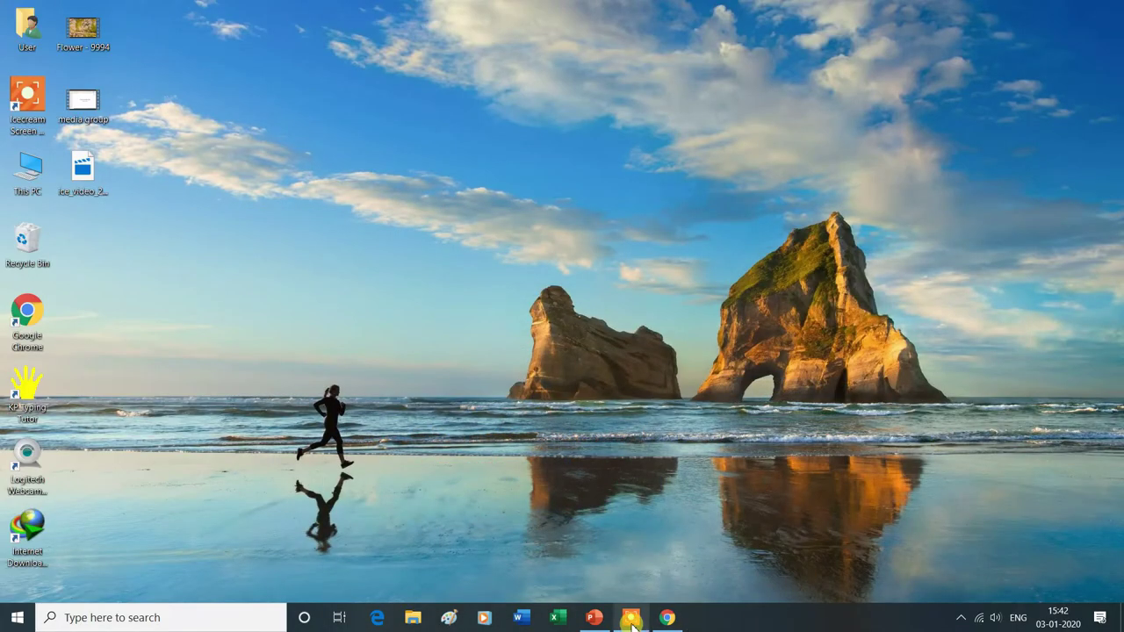
{"action": "left_click", "coordinate": [597, 619]}
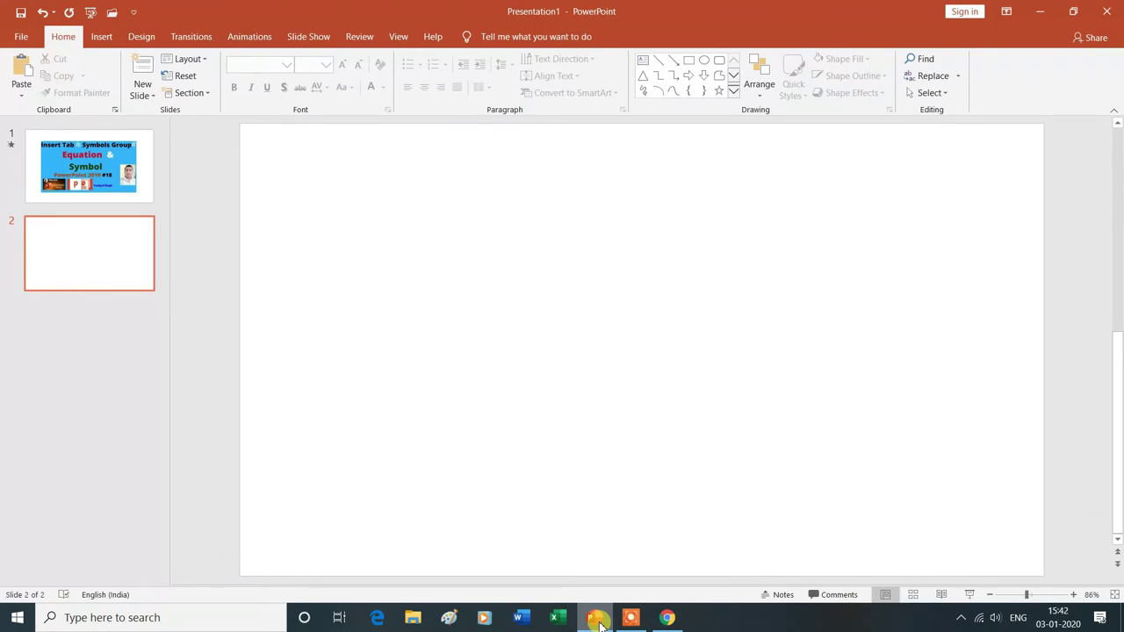
- Paste the Text Group embed code into Online Video and insert it on slide 2
{"action": "left_click", "coordinate": [109, 44]}
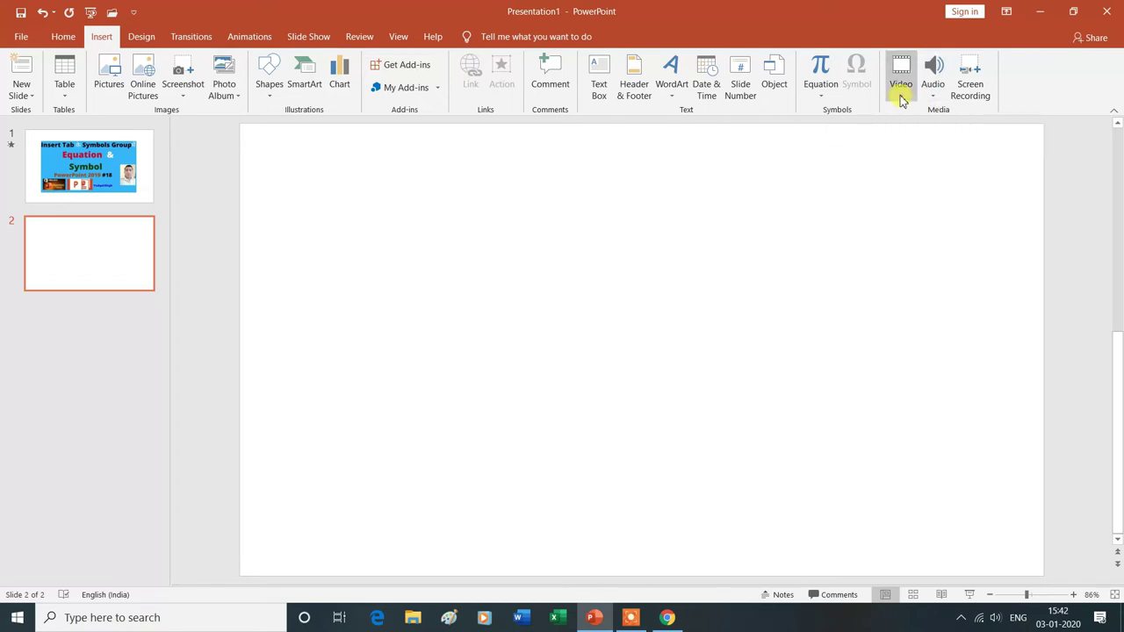
{"action": "left_click", "coordinate": [901, 97]}
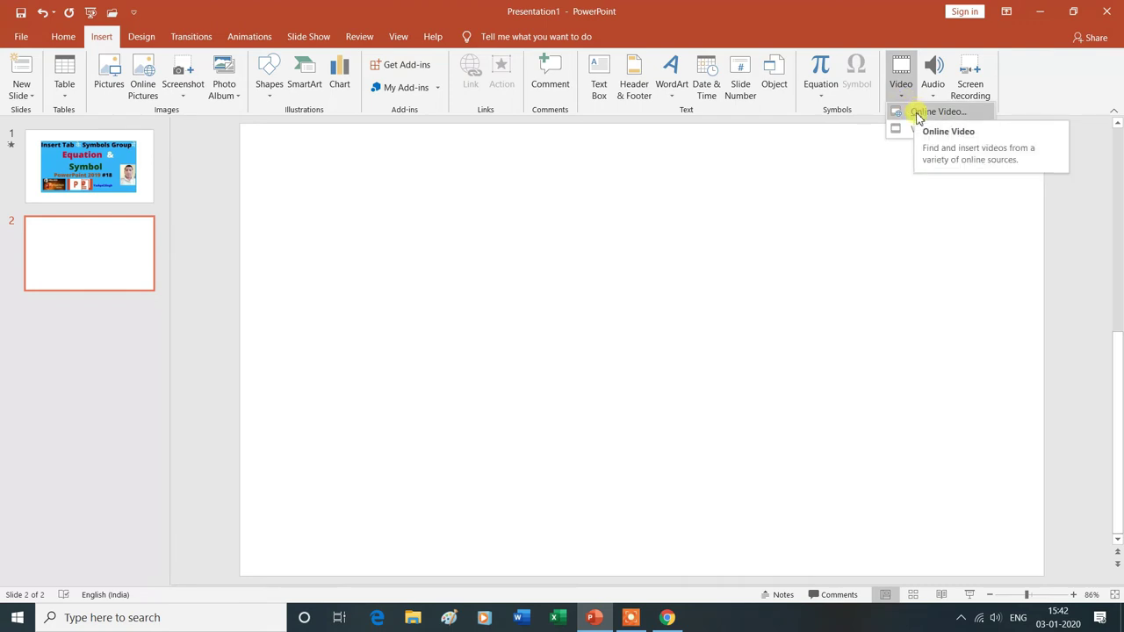
{"action": "left_click", "coordinate": [918, 113]}
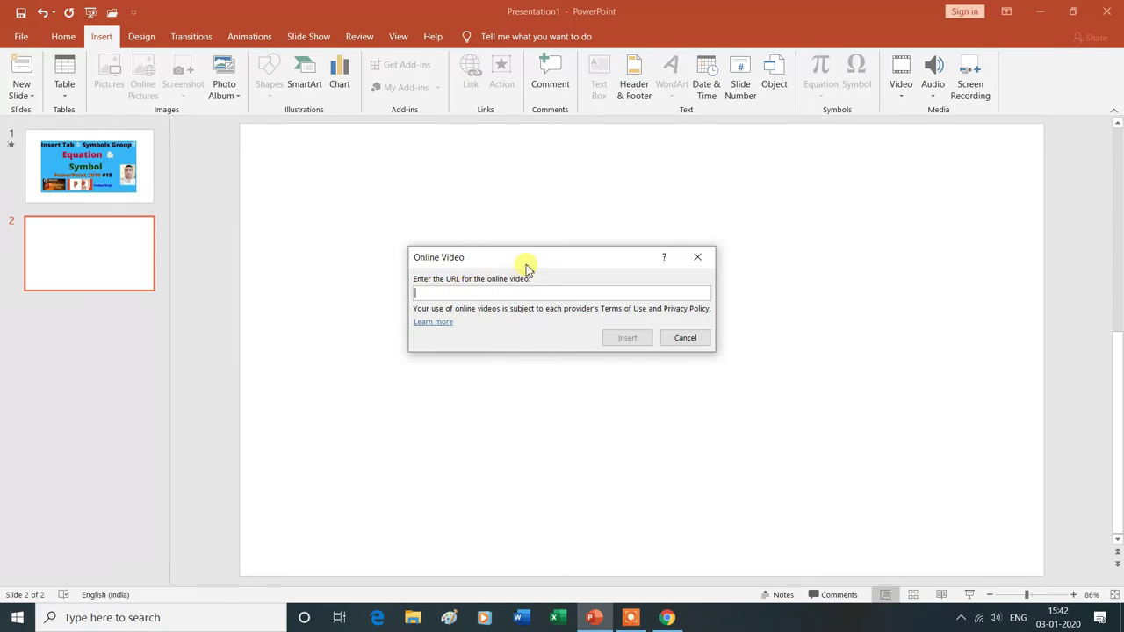
{"action": "key", "text": "ctrl+v"}
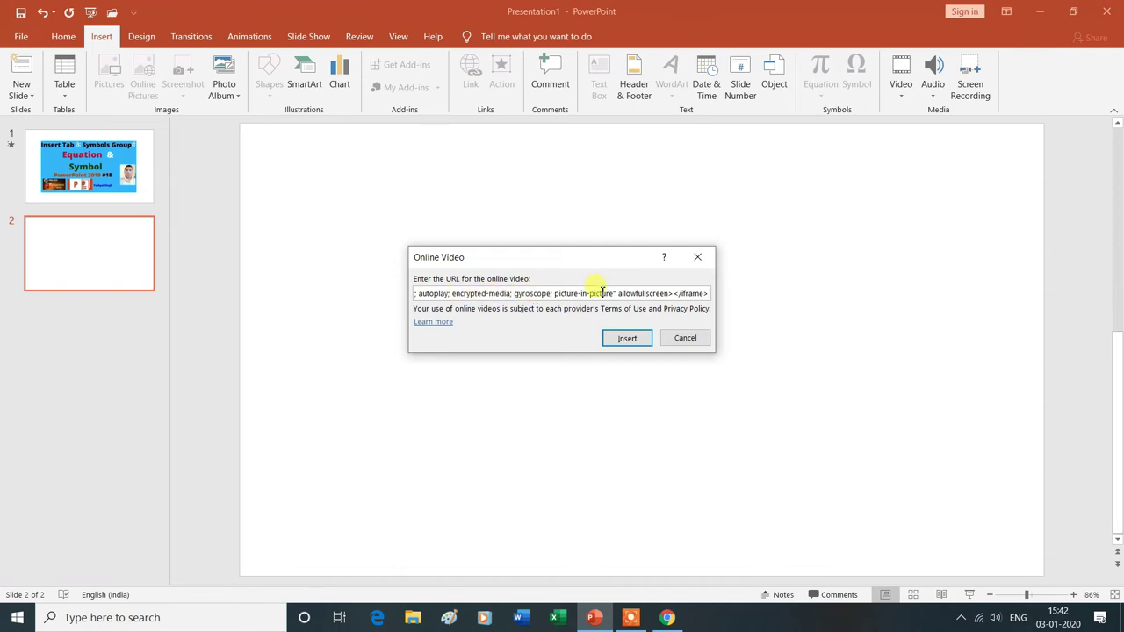
{"action": "left_click", "coordinate": [628, 340]}
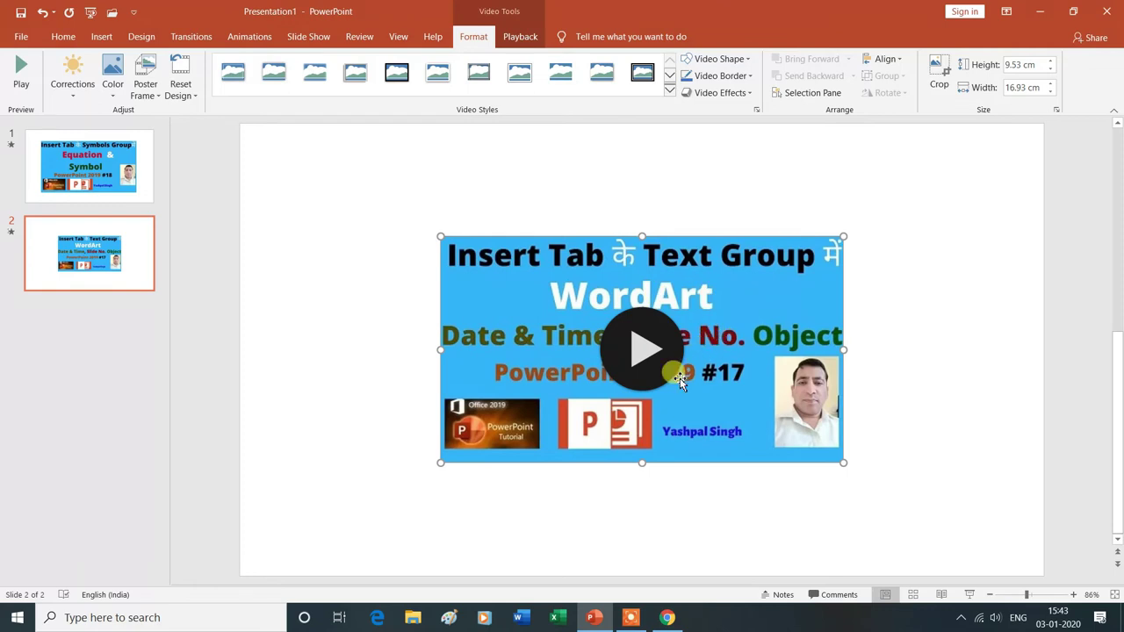
- Play the slide 2 video to 0:08, pause it, and open its download quality list
{"action": "left_click", "coordinate": [643, 362]}
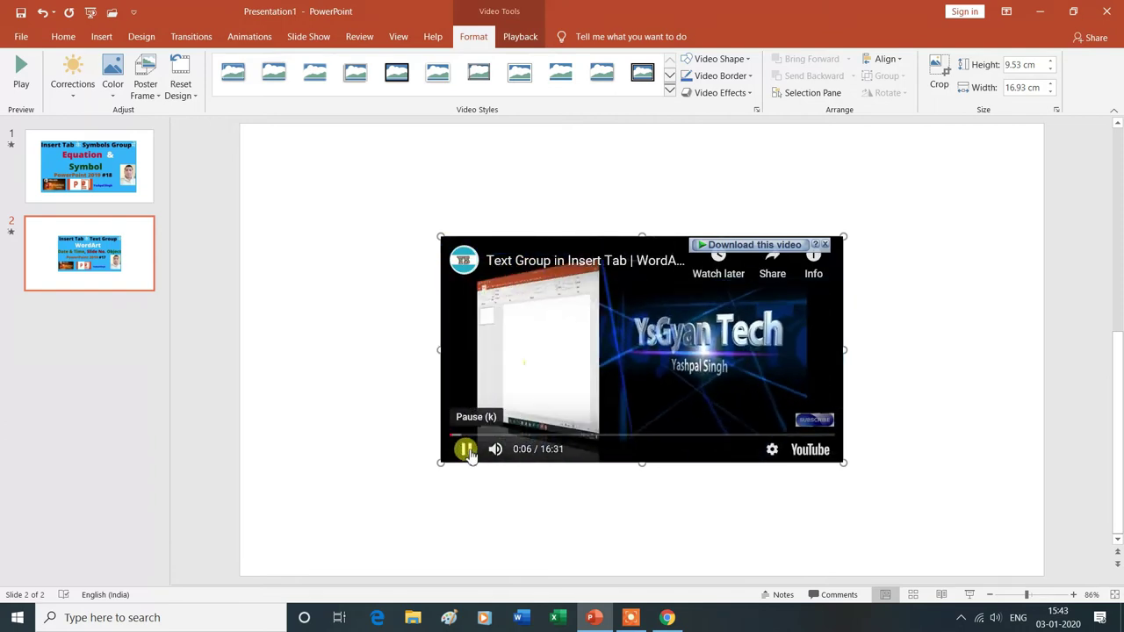
{"action": "left_click", "coordinate": [465, 449]}
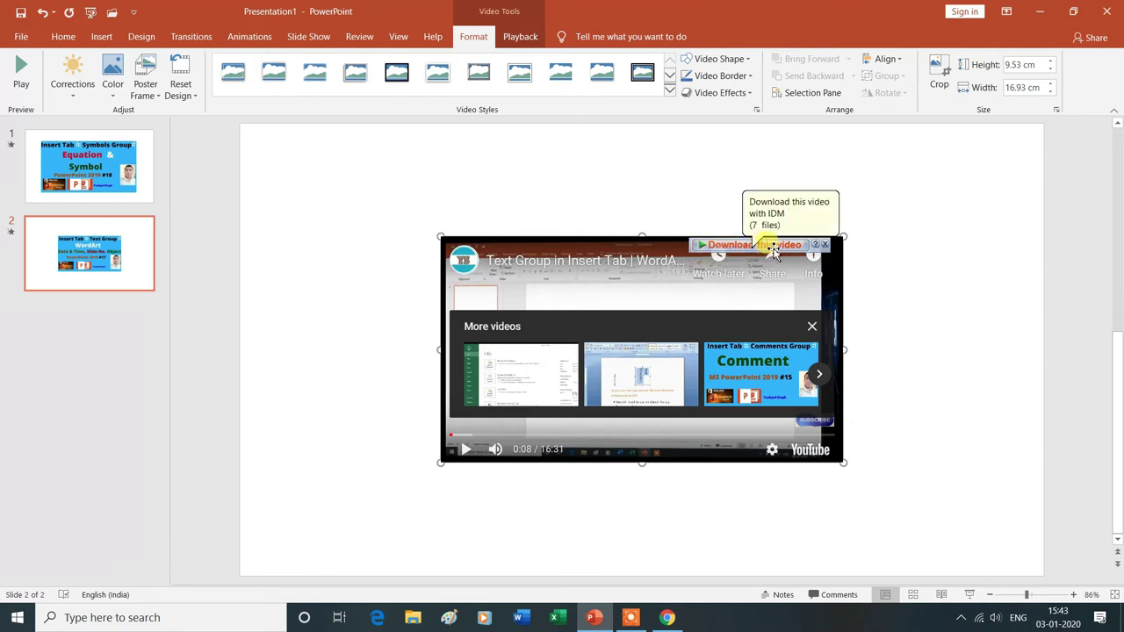
{"action": "left_click", "coordinate": [766, 246]}
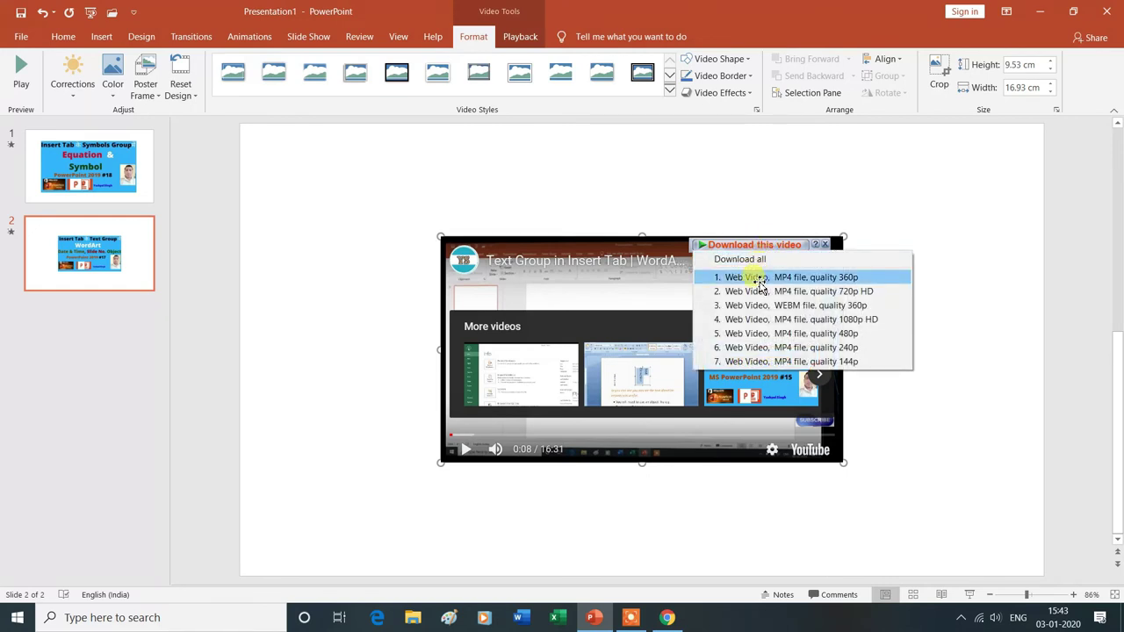
- Download the 360p MP4 as Web Video_7.mp4 (20.25 MB) into Downloads\Video, then choose an app to open it
{"action": "left_click", "coordinate": [755, 277]}
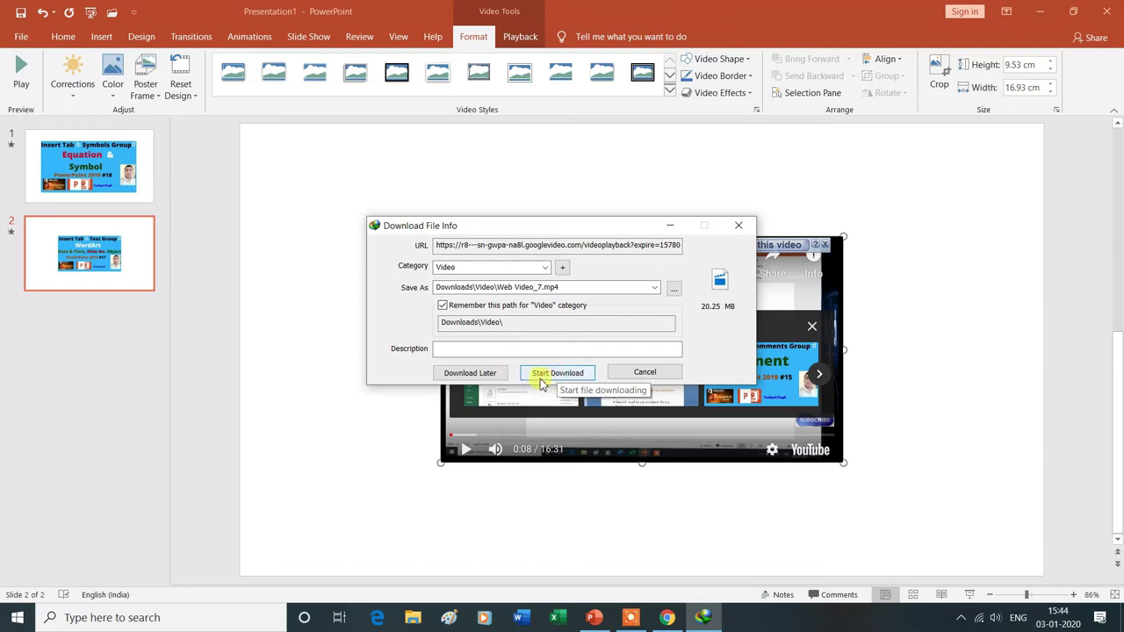
{"action": "left_click", "coordinate": [555, 374]}
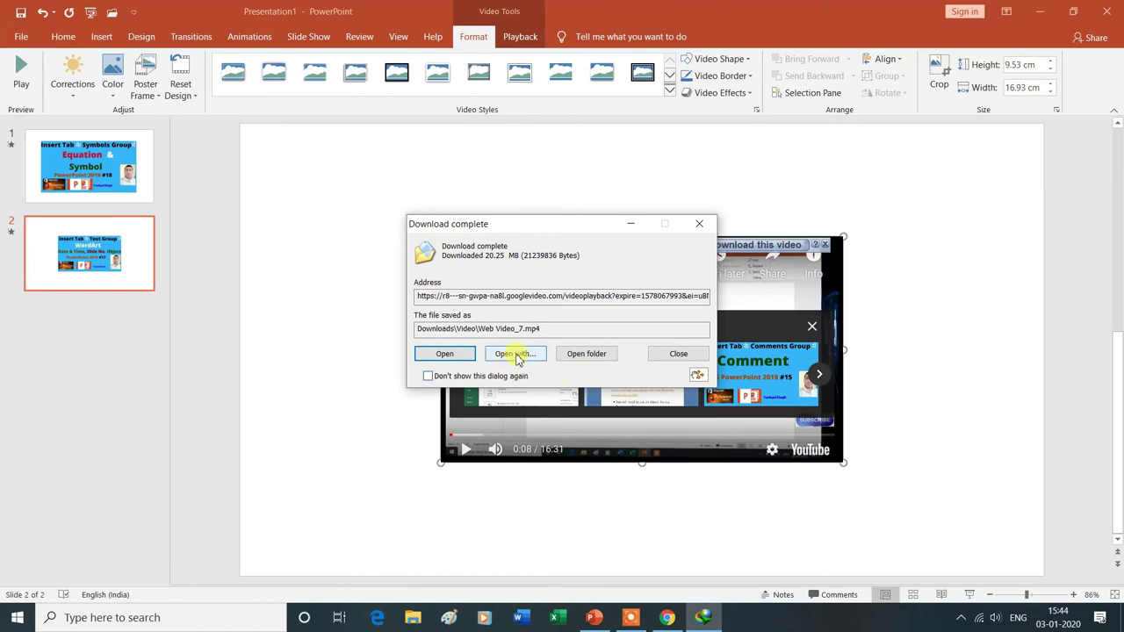
{"action": "left_click", "coordinate": [518, 354]}
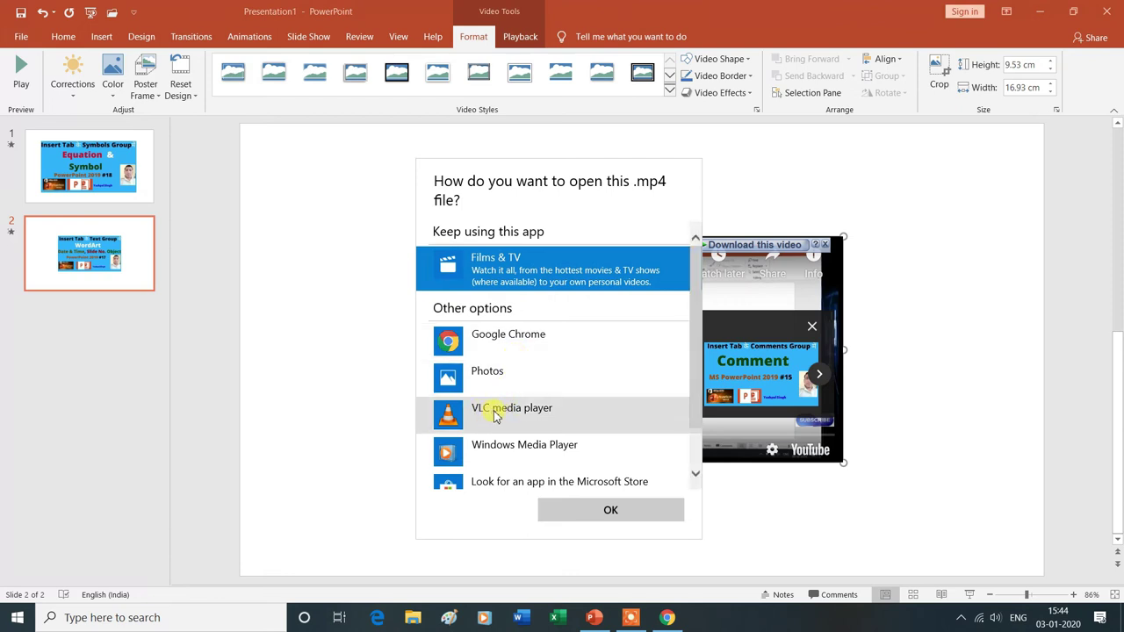
- Open Web Video_7.mp4 in VLC and save its playlist as an XSPF file in Documents
{"action": "left_click", "coordinate": [511, 415]}
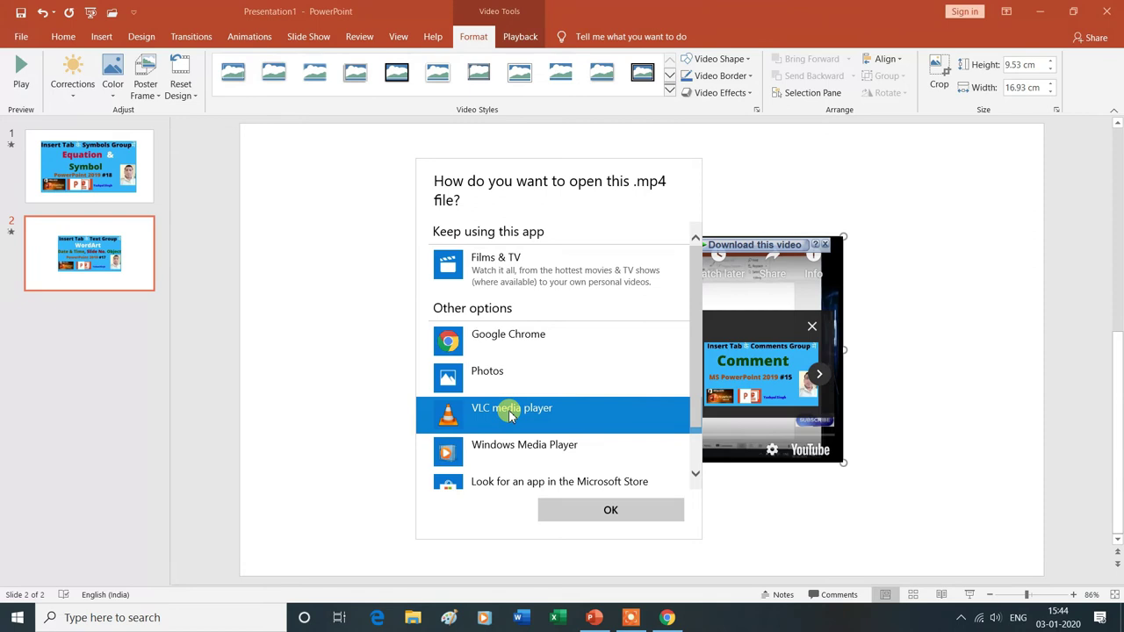
{"action": "left_click", "coordinate": [592, 510]}
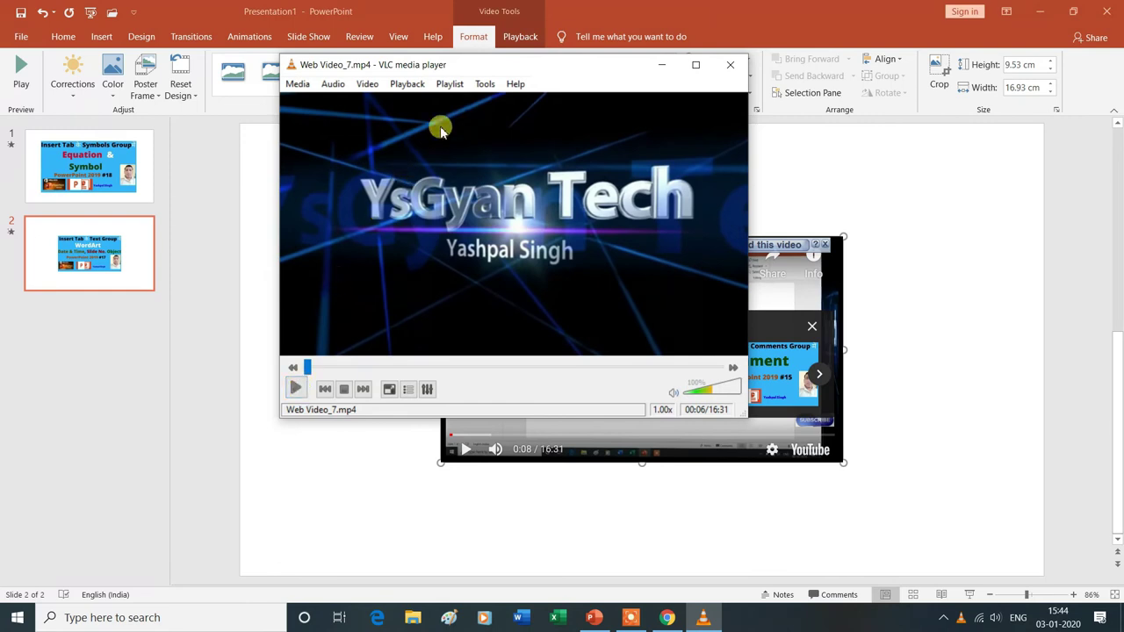
{"action": "left_click", "coordinate": [452, 87]}
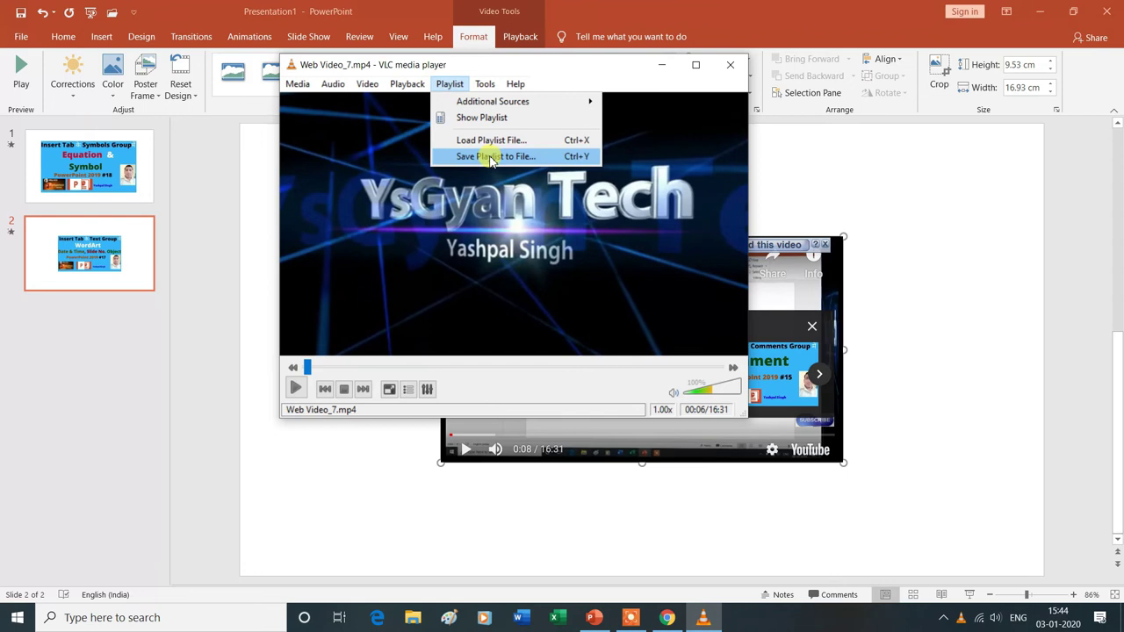
{"action": "left_click", "coordinate": [491, 157]}
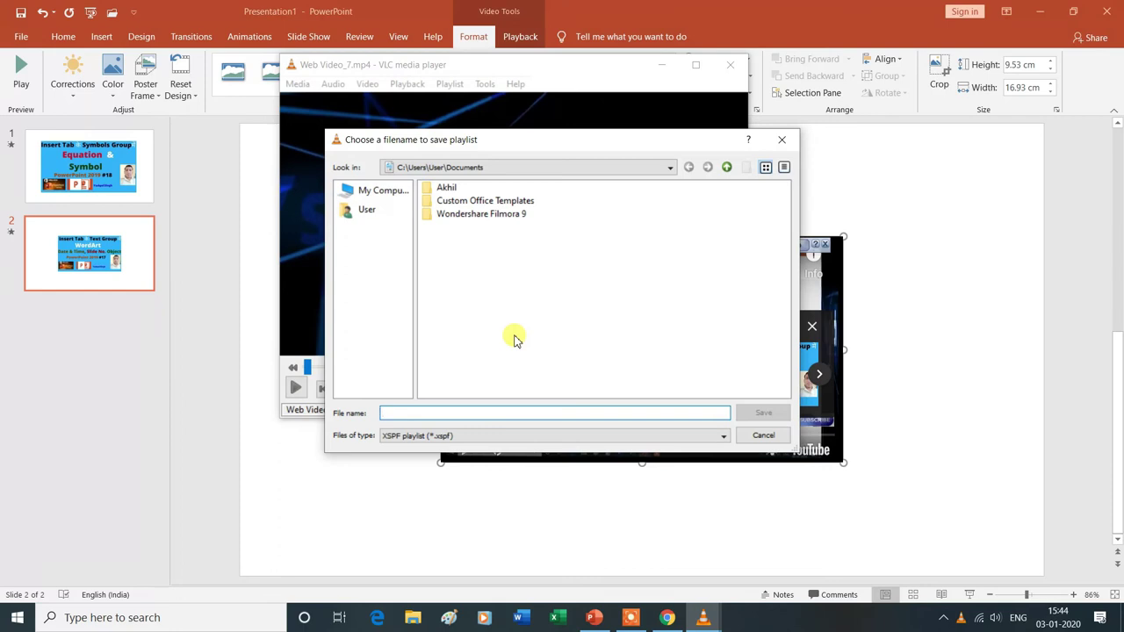
{"action": "type", "text": "mohit"}
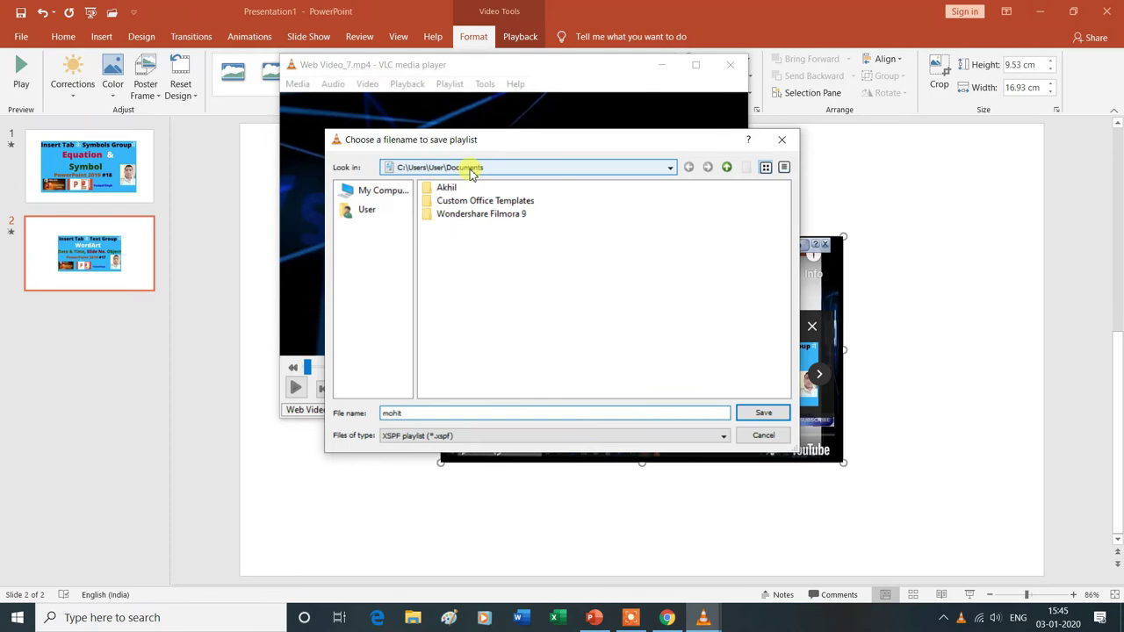
{"action": "left_click", "coordinate": [760, 412]}
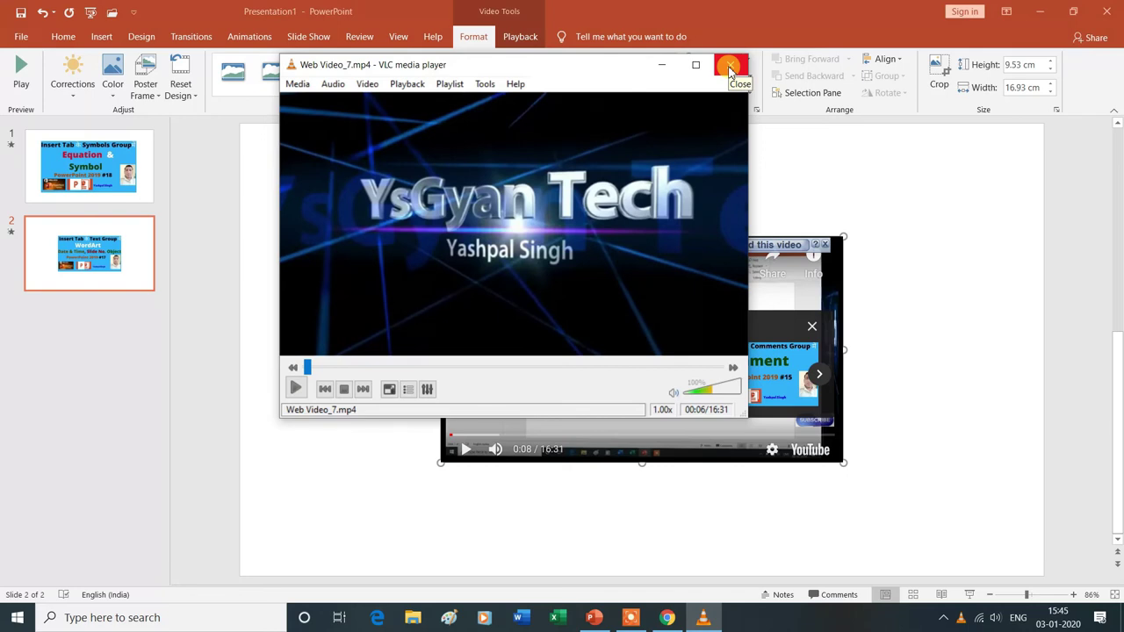
- Close VLC, save the presentation to the Desktop as 'rakesh', then close PowerPoint
{"action": "left_click", "coordinate": [729, 69]}
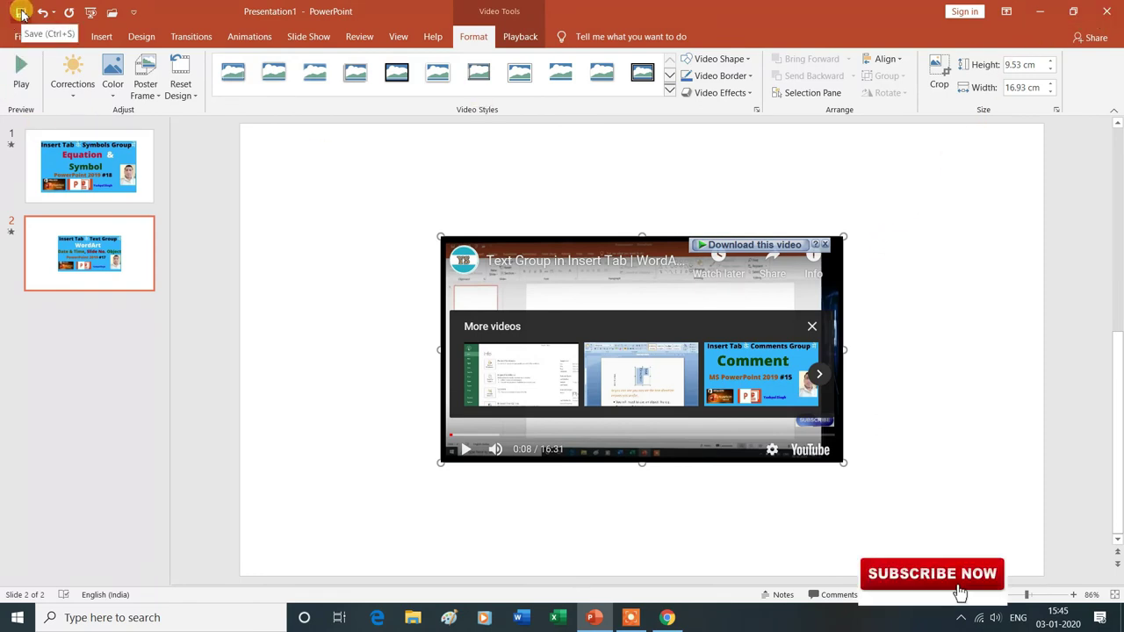
{"action": "left_click", "coordinate": [21, 12]}
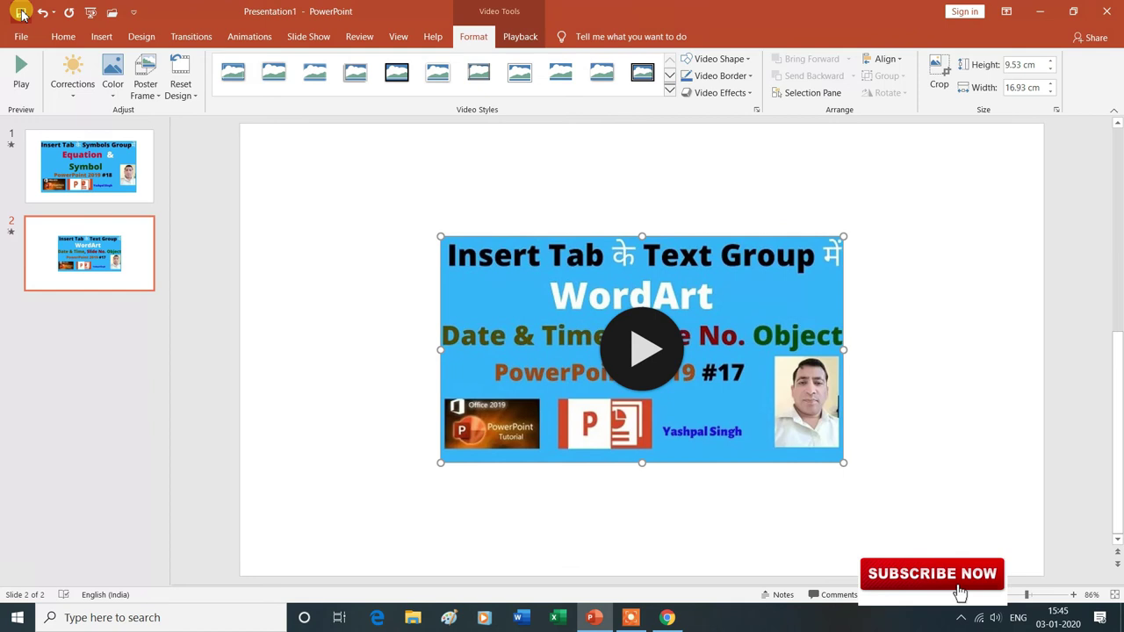
{"action": "left_click", "coordinate": [21, 12]}
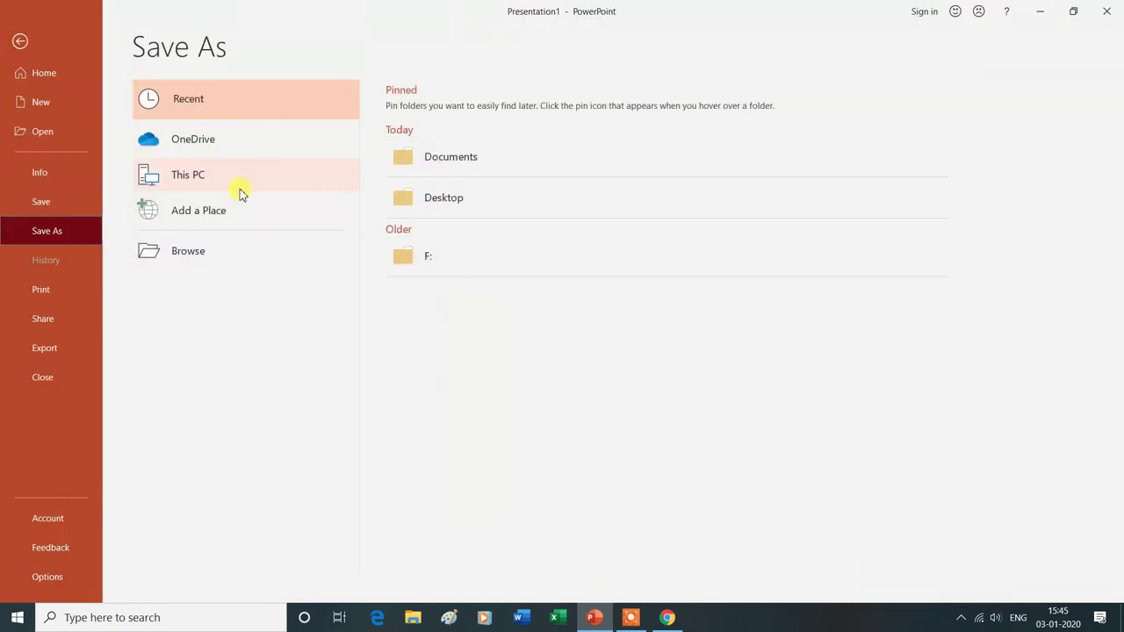
{"action": "left_click", "coordinate": [443, 199]}
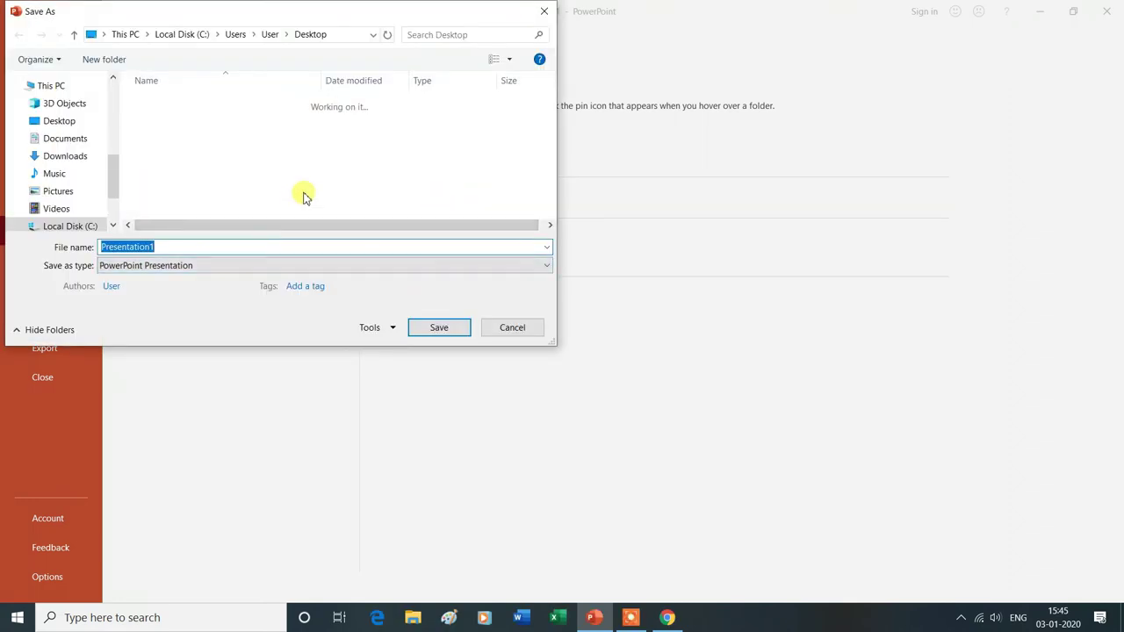
{"action": "type", "text": "rakesh"}
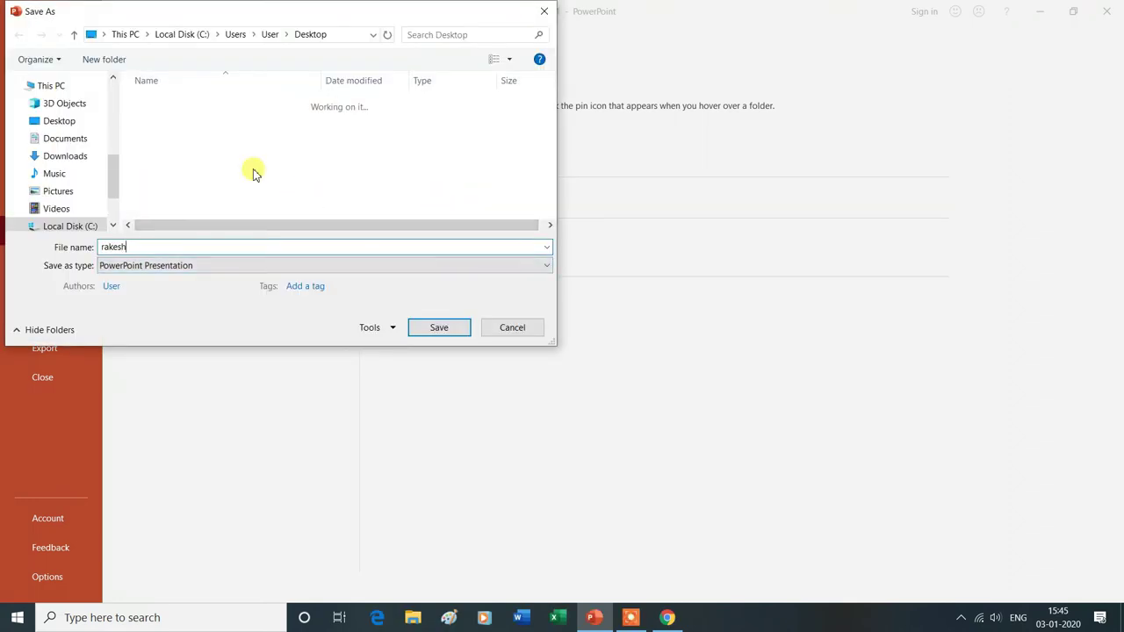
{"action": "left_click", "coordinate": [446, 332]}
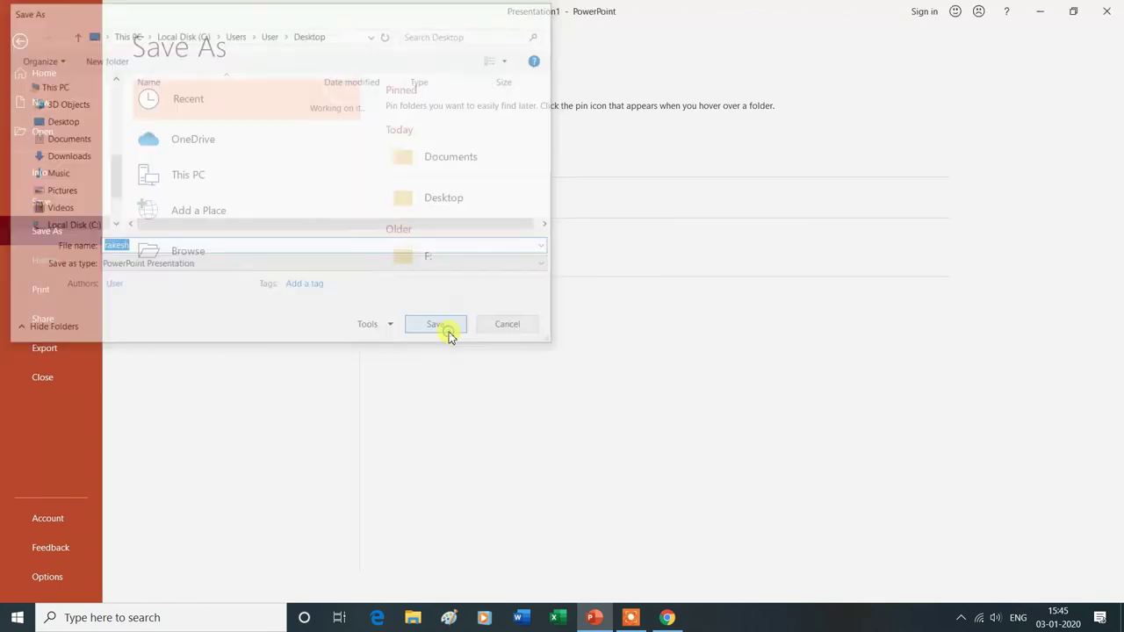
{"action": "left_click", "coordinate": [1104, 16]}
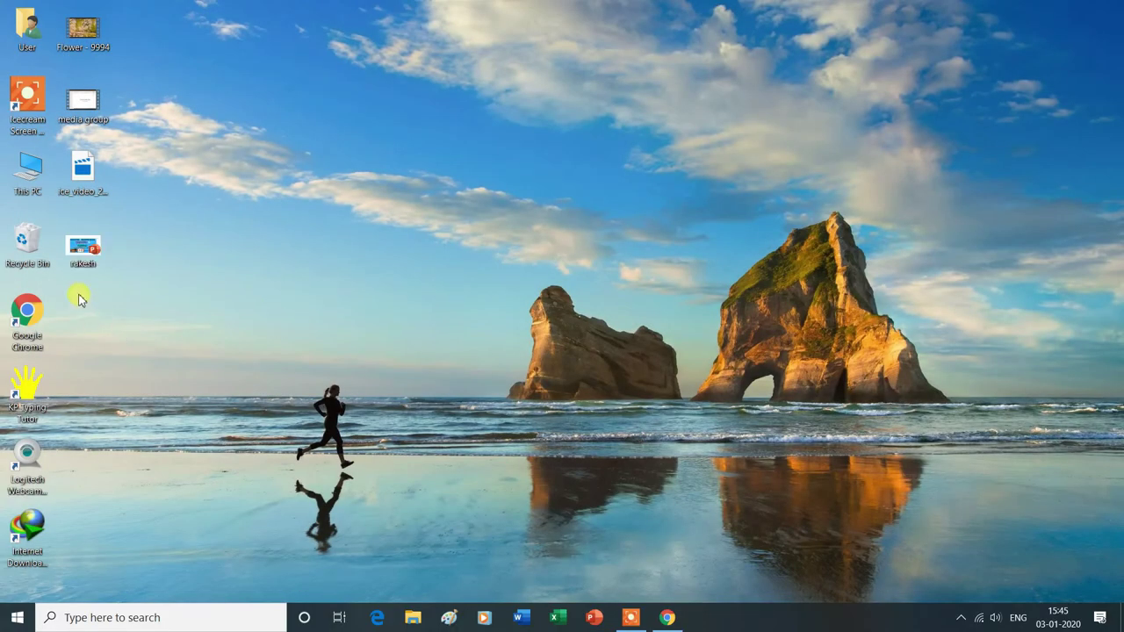
- Reopen 'rakes' from the Desktop, enable content, play and pause the slide 1 video, then close it
{"action": "double_click", "coordinate": [87, 251]}
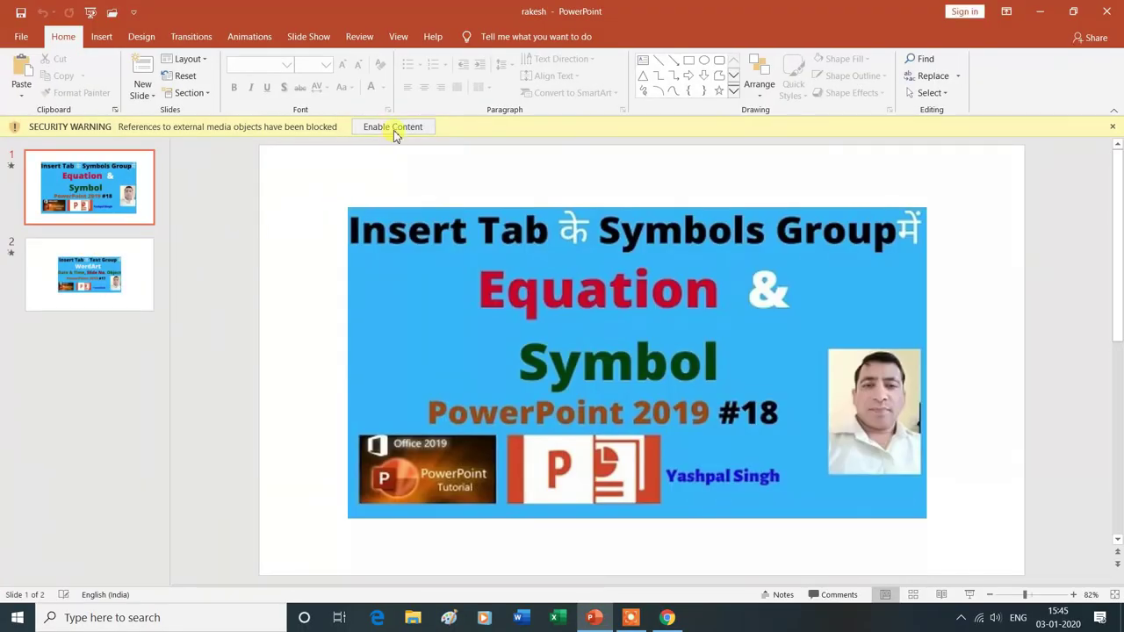
{"action": "left_click", "coordinate": [393, 128]}
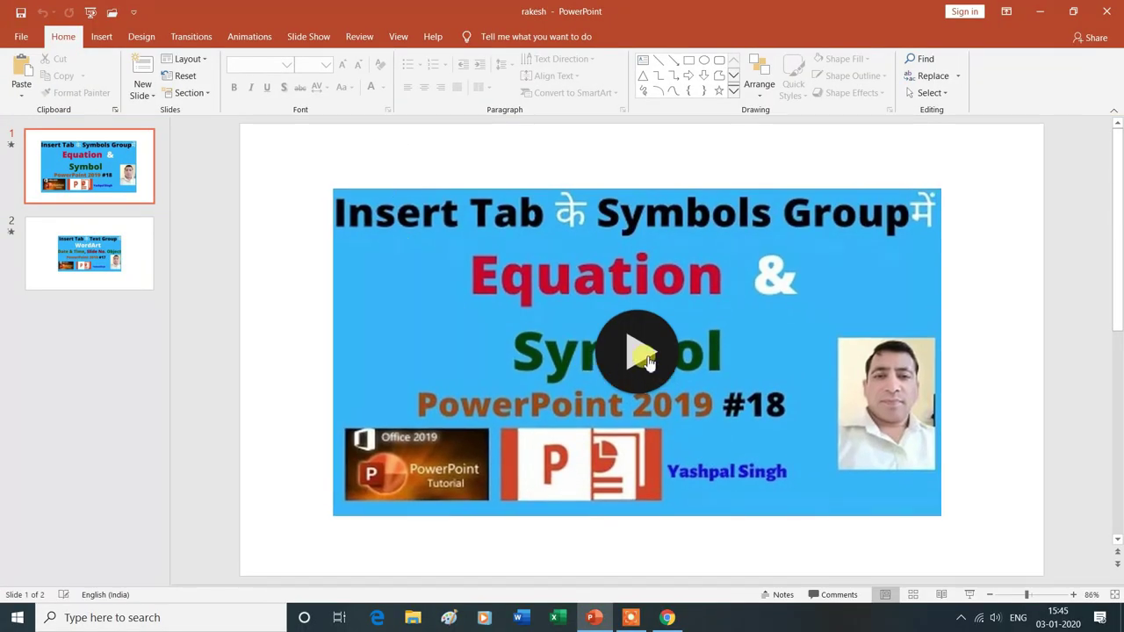
{"action": "left_click", "coordinate": [642, 360]}
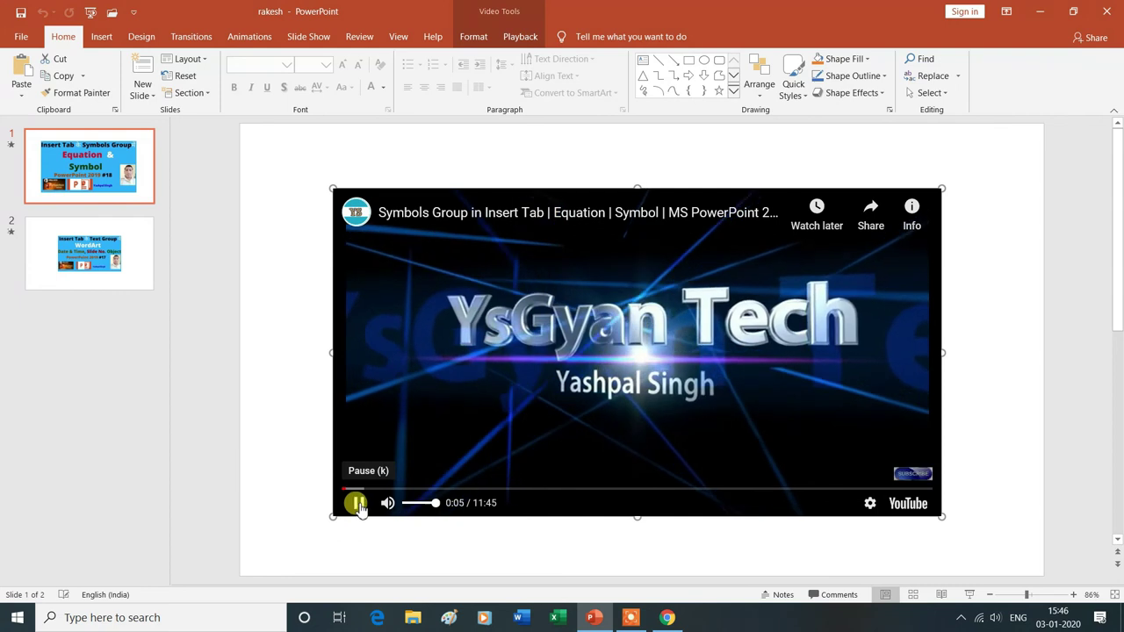
{"action": "left_click", "coordinate": [357, 504]}
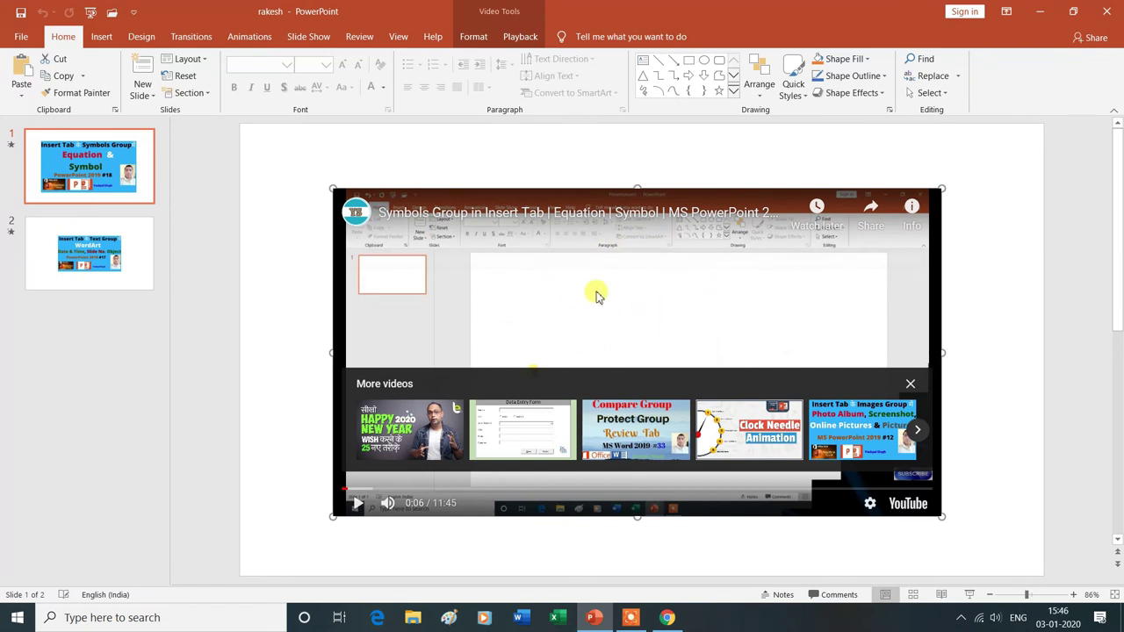
{"action": "left_click", "coordinate": [1108, 15]}
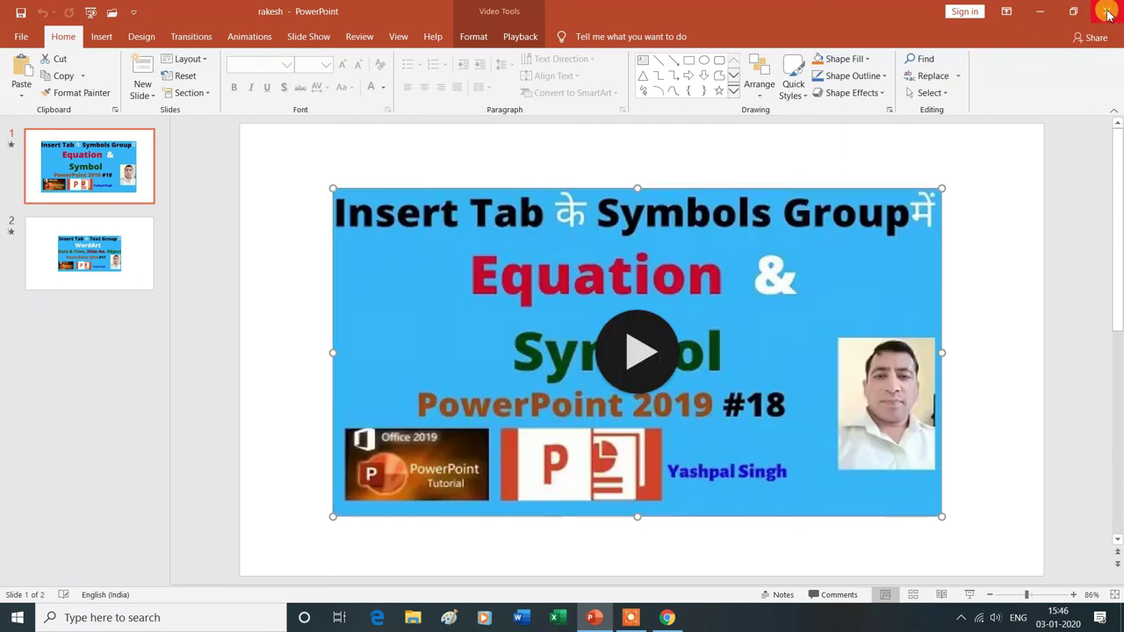
{"action": "left_click", "coordinate": [1108, 15]}
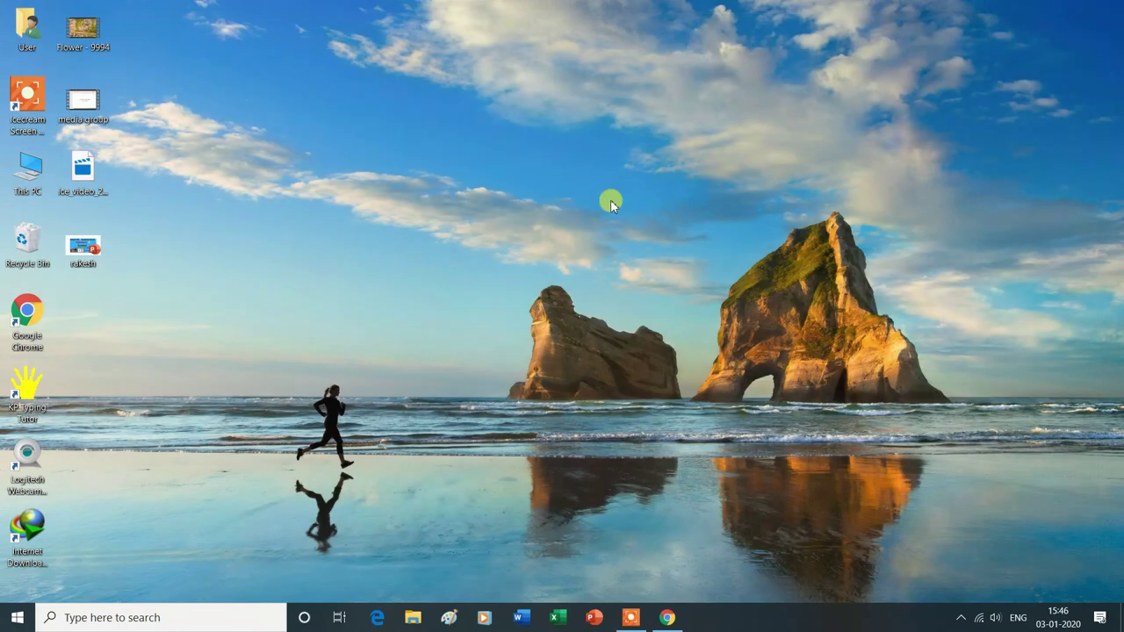
- Browse This PC to Documents and open the saved .xspf VLC playlist
{"action": "double_click", "coordinate": [27, 171]}
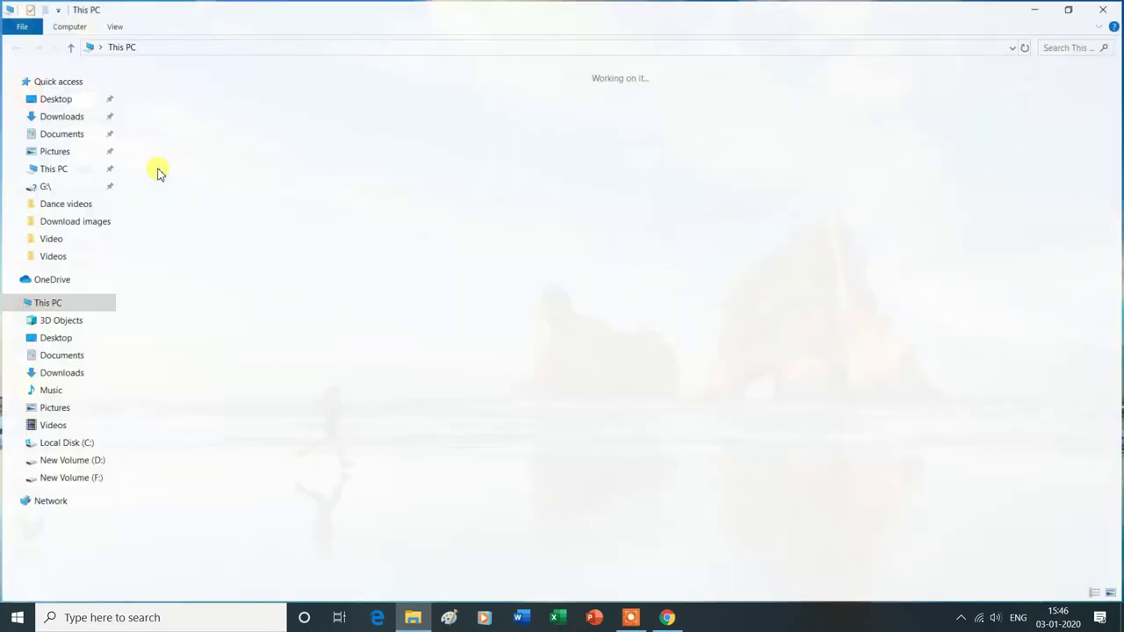
{"action": "left_click", "coordinate": [73, 143]}
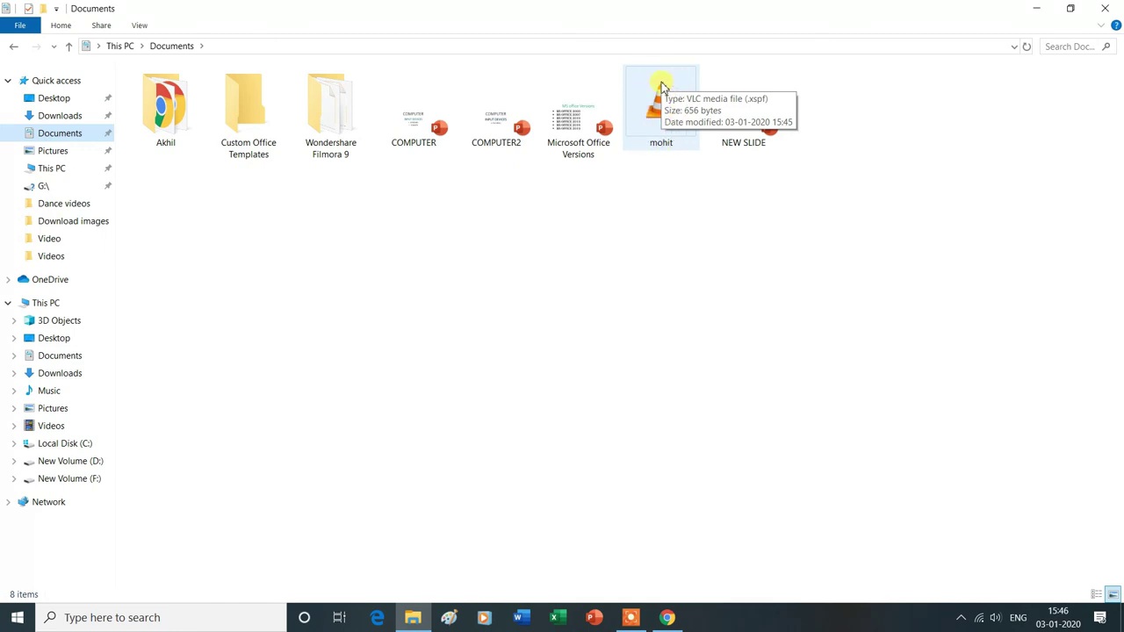
{"action": "double_click", "coordinate": [645, 115]}
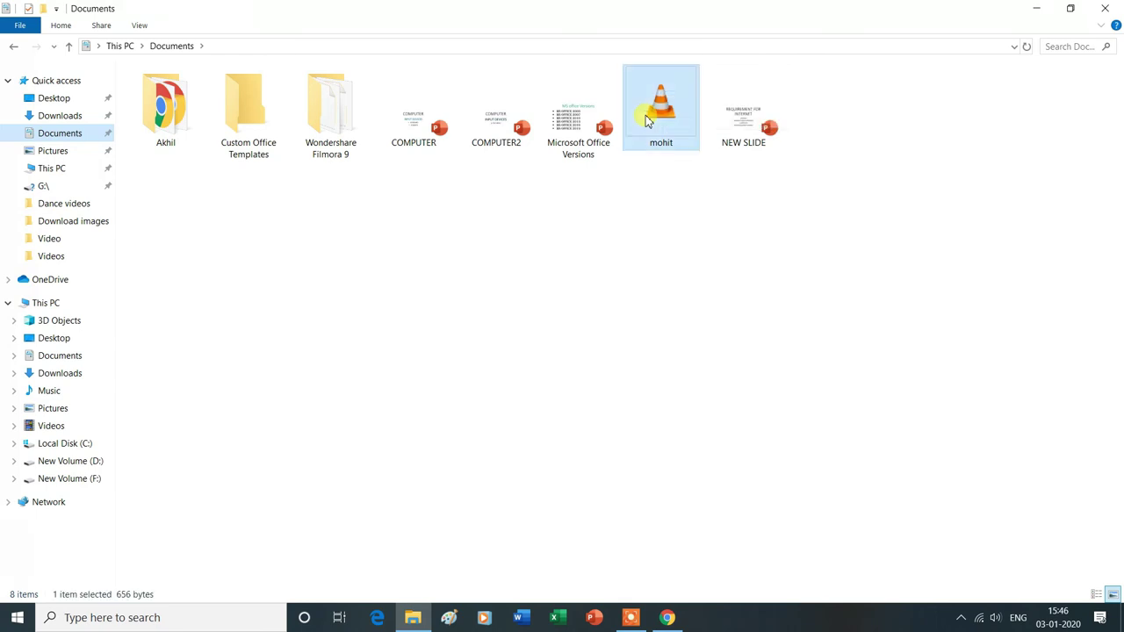